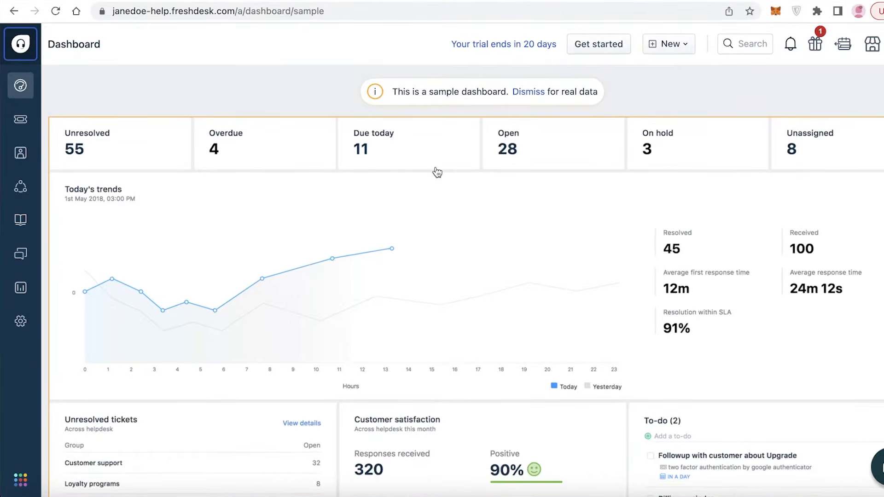
- Scroll the Freshdesk marketing homepage down to the 21-day free-trial banner
scroll(456, 175, "down", 2)
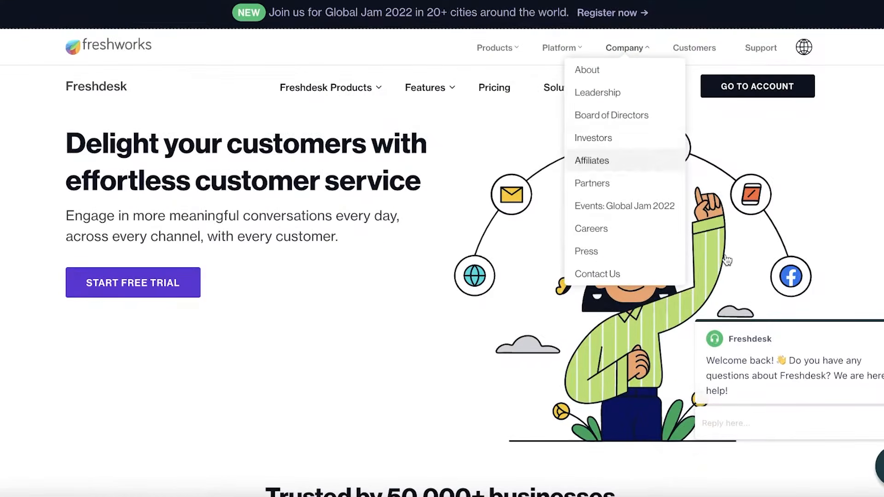
scroll(852, 291, "down", 10)
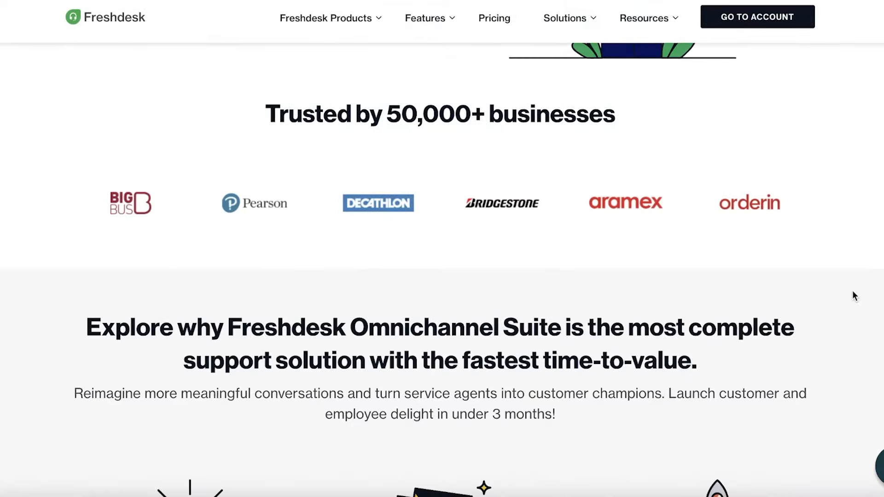
scroll(841, 234, "up", 10)
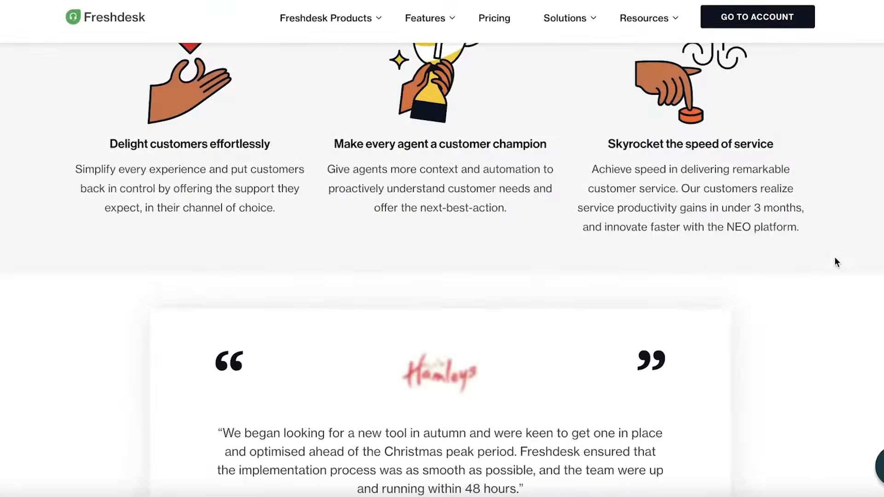
scroll(835, 258, "up", 10)
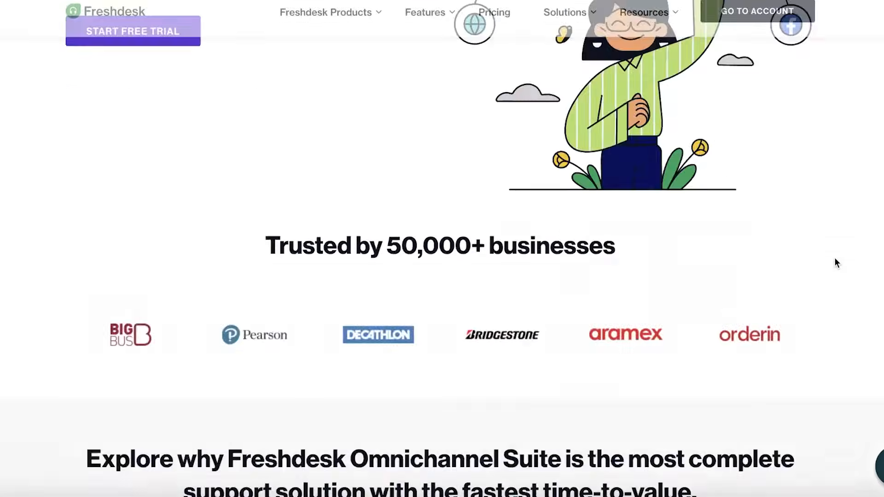
scroll(835, 258, "down", 15)
mouse_move(429, 26)
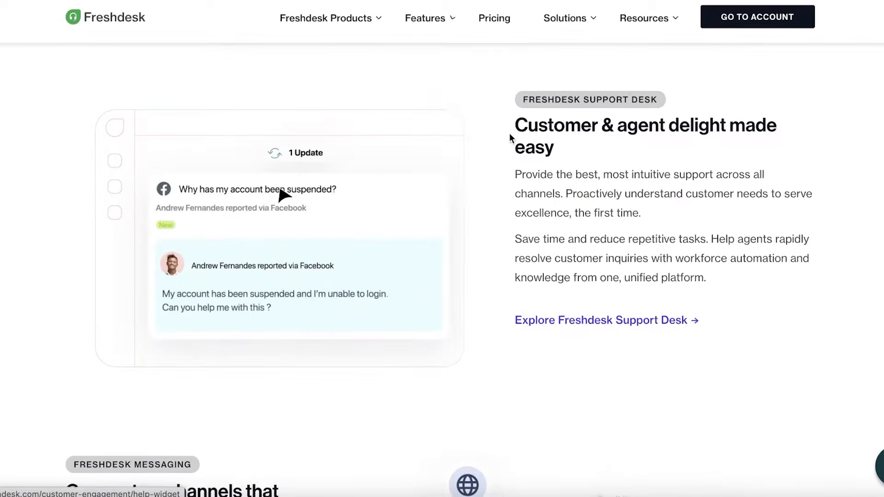
scroll(442, 258, "down", 20)
scroll(442, 269, "down", 15)
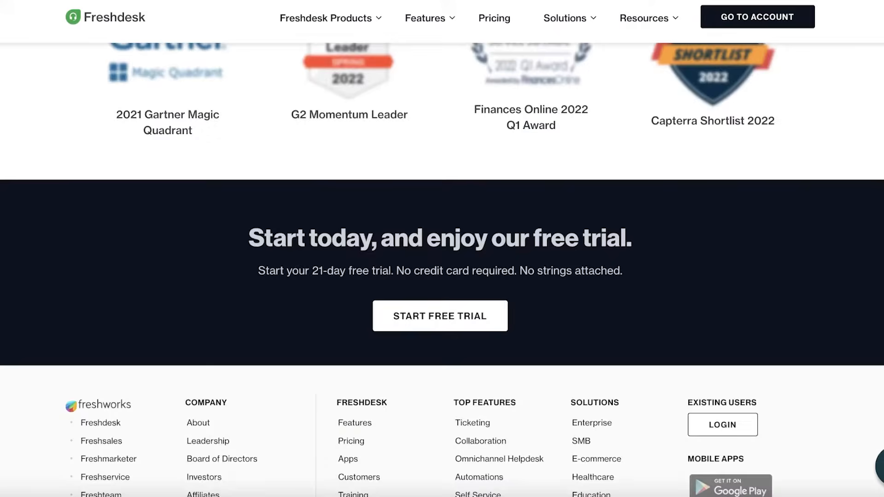
scroll(442, 270, "up", 20)
scroll(442, 269, "down", 8)
scroll(442, 258, "down", 10)
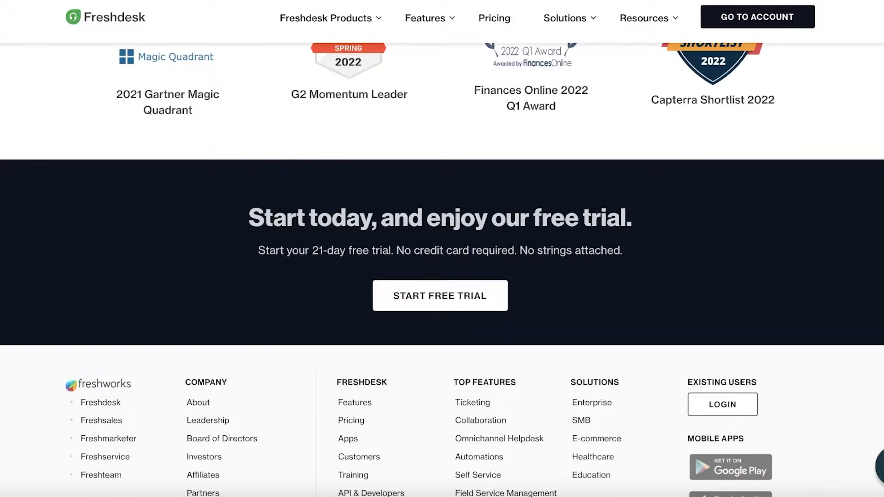
scroll(443, 258, "up", 10)
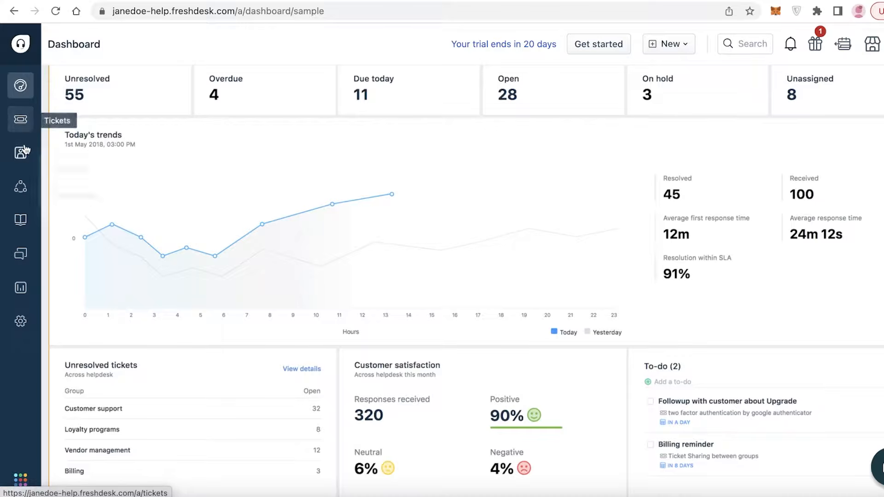
- Open All tickets from the sidebar, showing the three open sample tickets
mouse_move(22, 201)
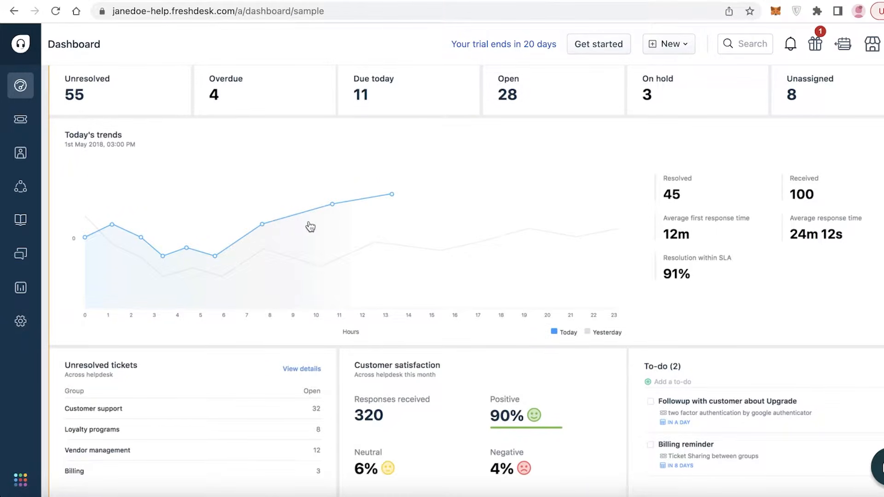
left_click(23, 120)
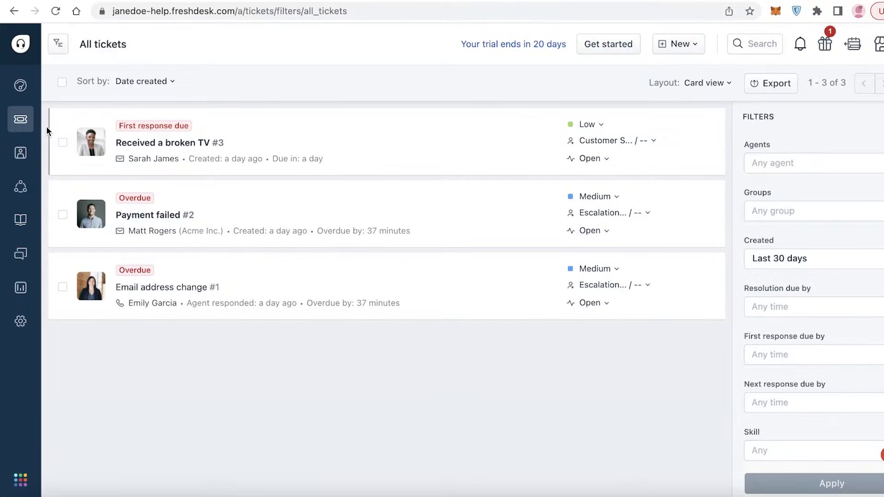
- Reload All tickets, browse the ticket views, and cancel the Export options
left_click(22, 124)
left_click(60, 44)
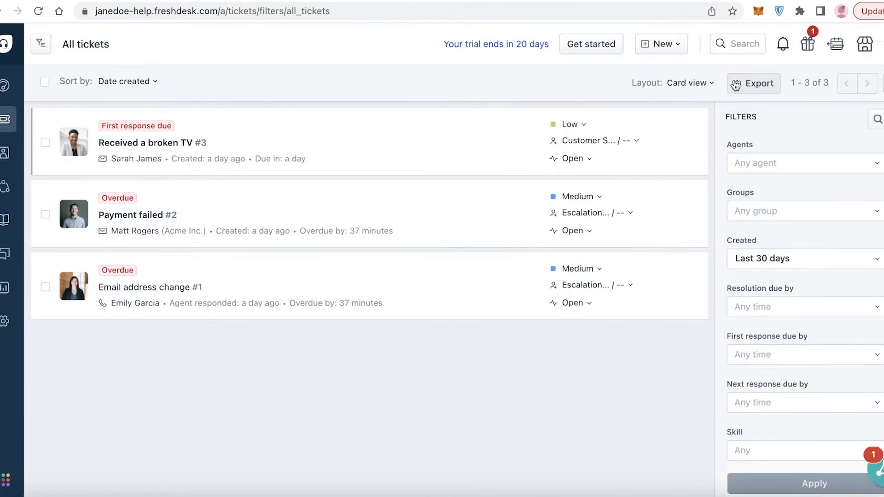
left_click(772, 83)
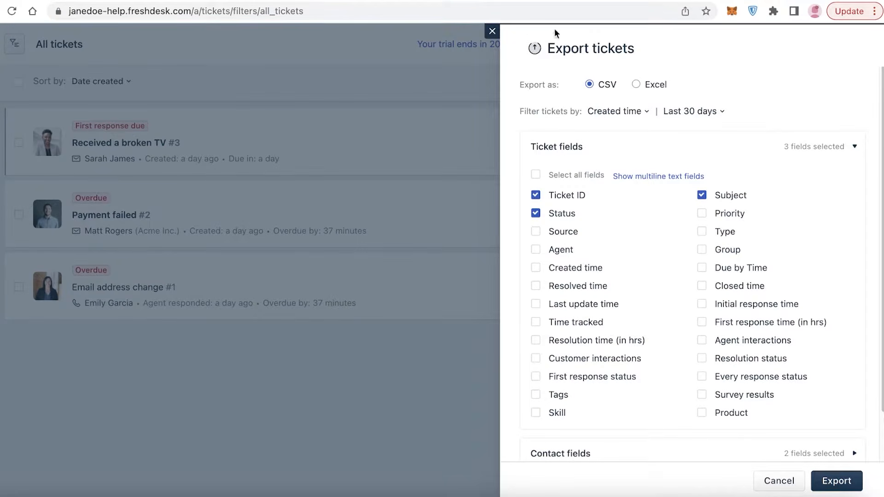
left_click(493, 31)
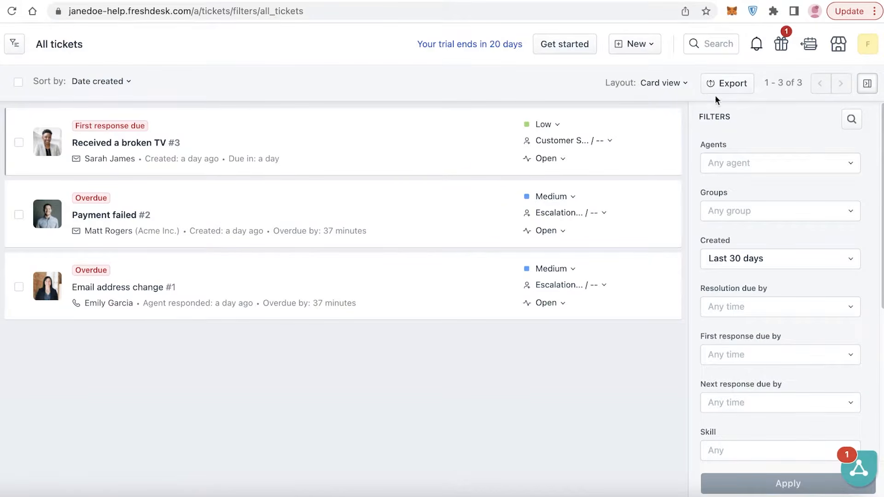
- Hide the Filters panel beside the ticket list and show the New menu choices
left_click(875, 87)
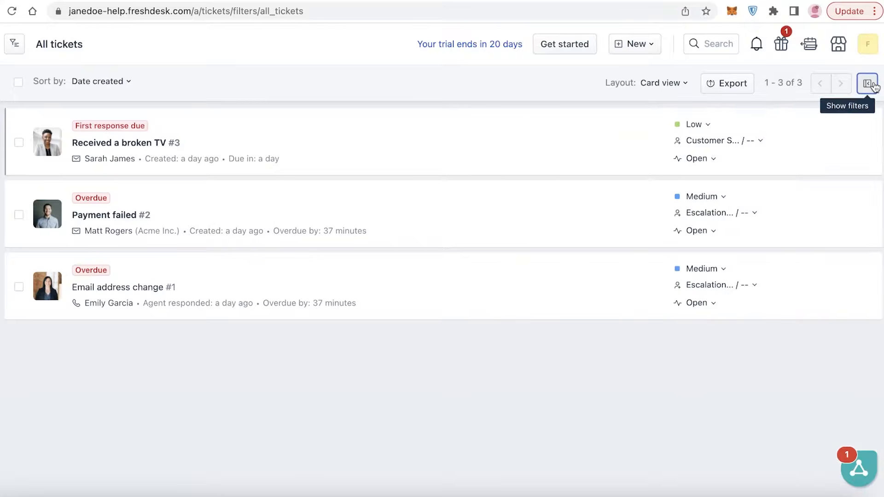
left_click(875, 87)
scroll(710, 253, "down", 8)
scroll(710, 253, "up", 8)
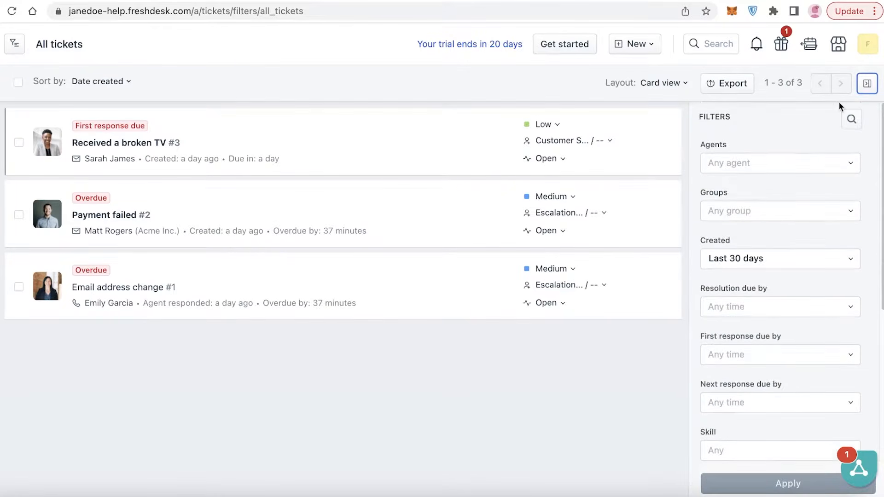
left_click(866, 83)
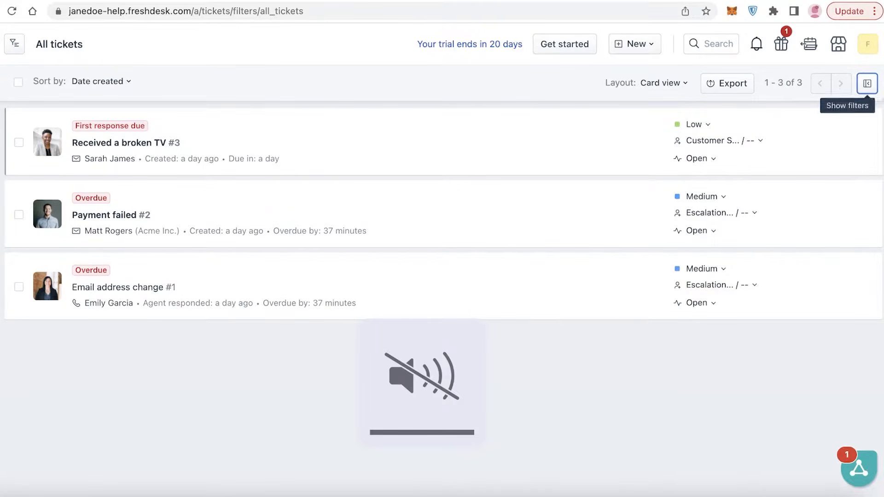
left_click(636, 46)
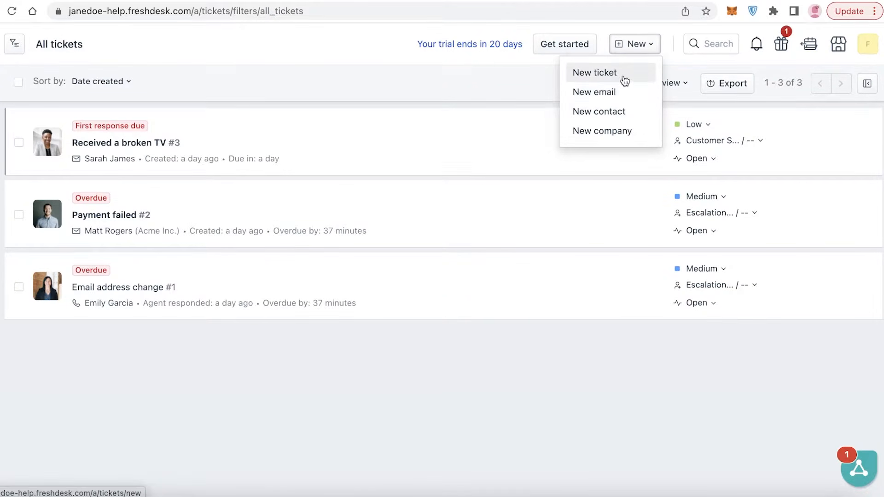
- Start a new ticket and browse the Ticket Templates list without choosing one
left_click(595, 73)
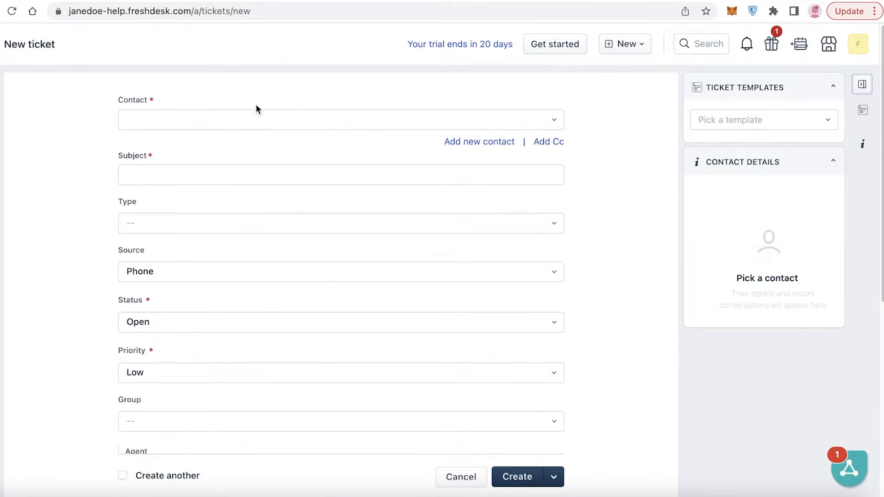
scroll(408, 212, "down", 7)
scroll(593, 164, "down", 1)
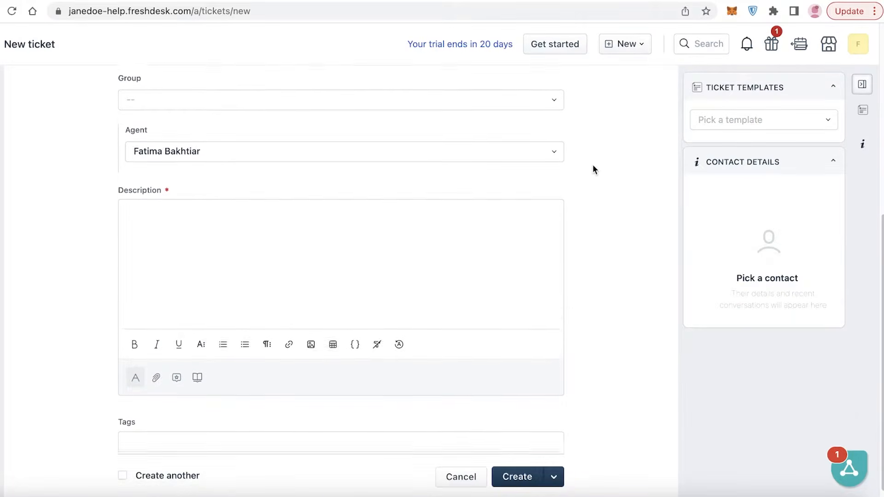
left_click(779, 88)
left_click(780, 88)
scroll(786, 90, "up", 3)
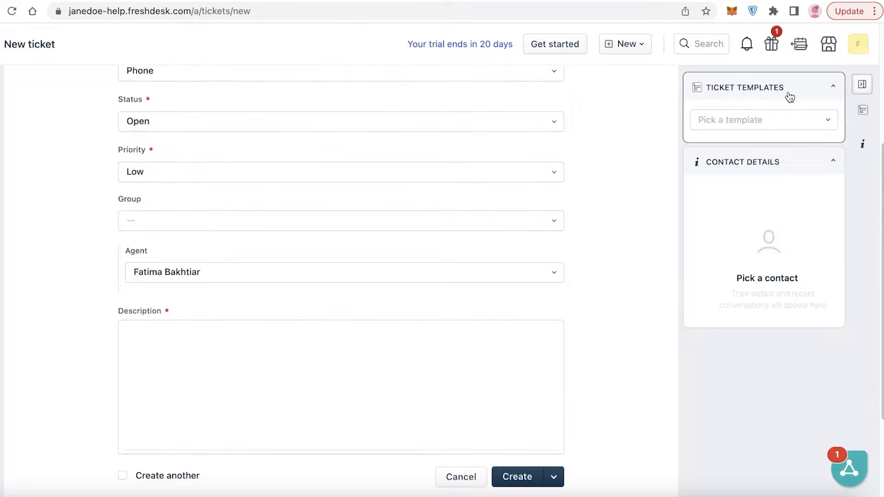
scroll(796, 97, "up", 2)
left_click(783, 122)
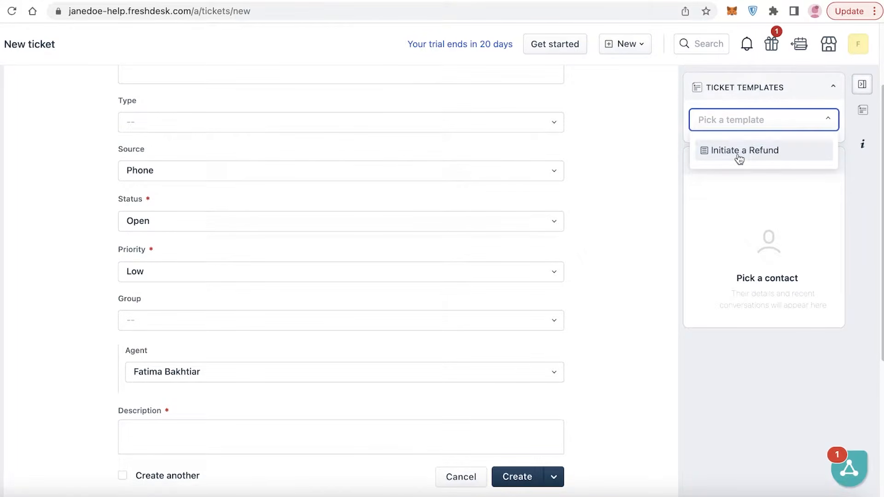
scroll(451, 110, "up", 2)
left_click(354, 94)
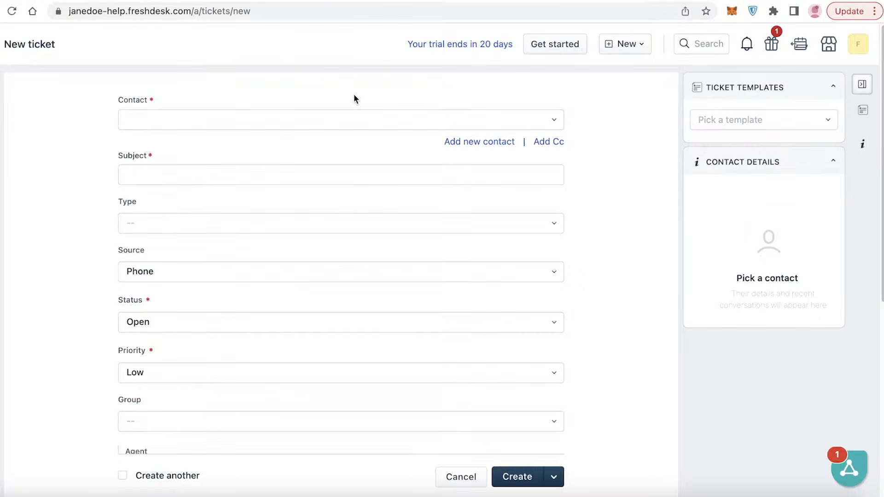
- Switch the Contact field to a new contact with blank Name, Email, Company and Phone
left_click(349, 116)
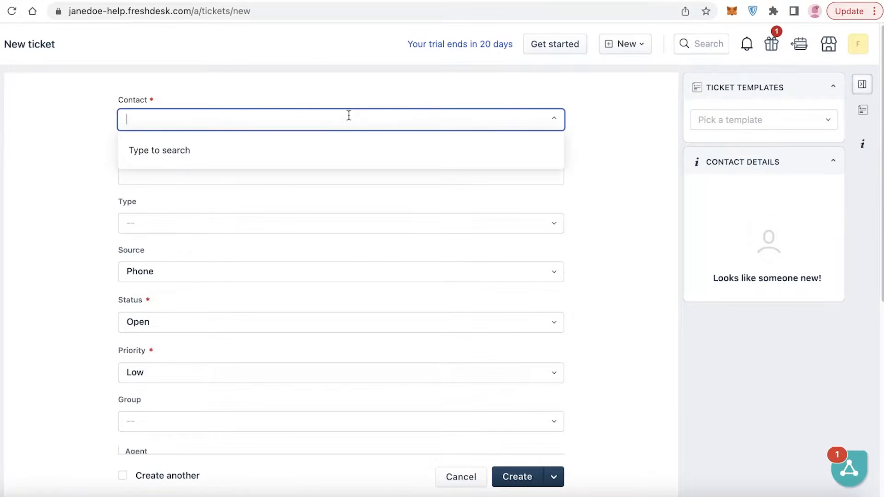
left_click(290, 101)
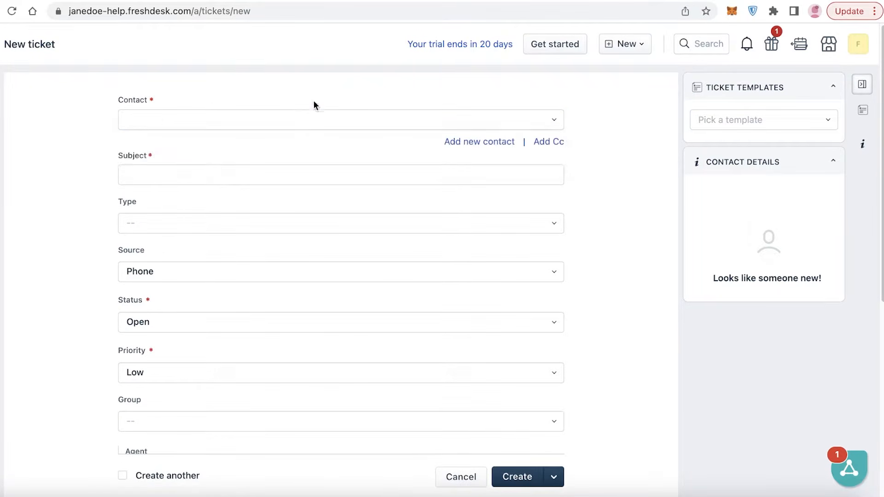
left_click(502, 142)
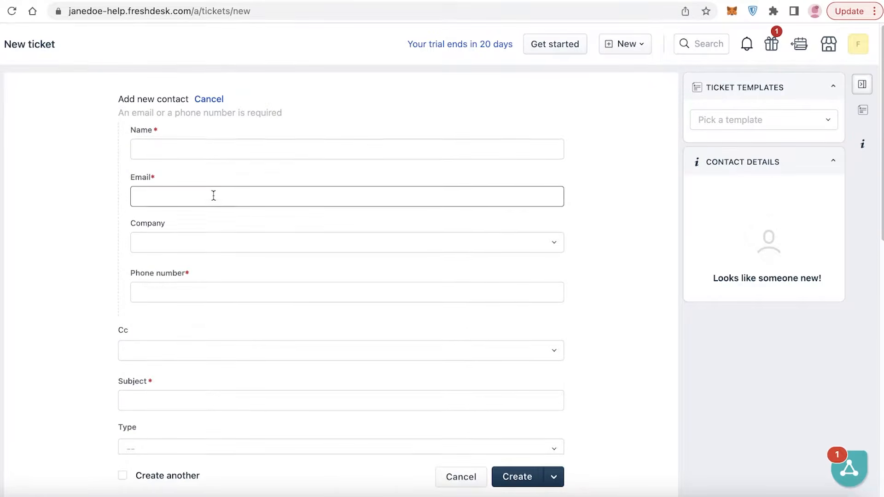
scroll(213, 195, "down", 3)
scroll(198, 211, "up", 3)
left_click(223, 158)
type("sfd@gm")
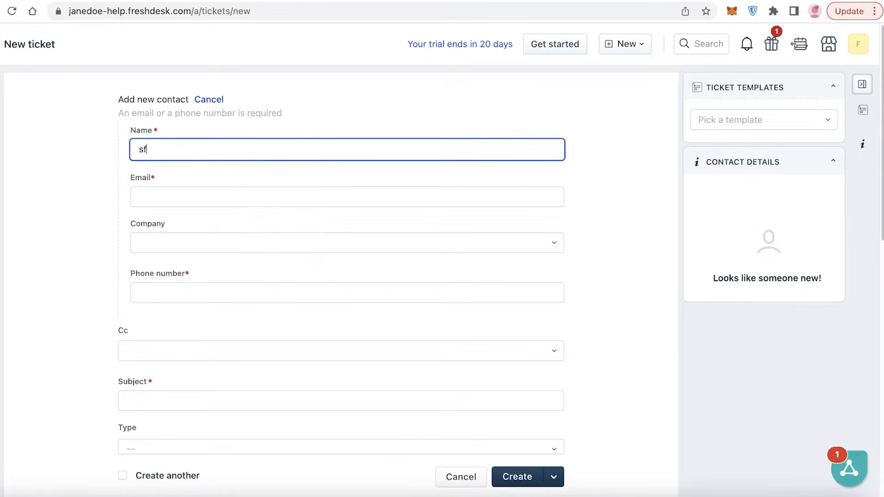
key("BackSpace")
key("BackSpace")
key("BackSpace")
left_click(200, 190)
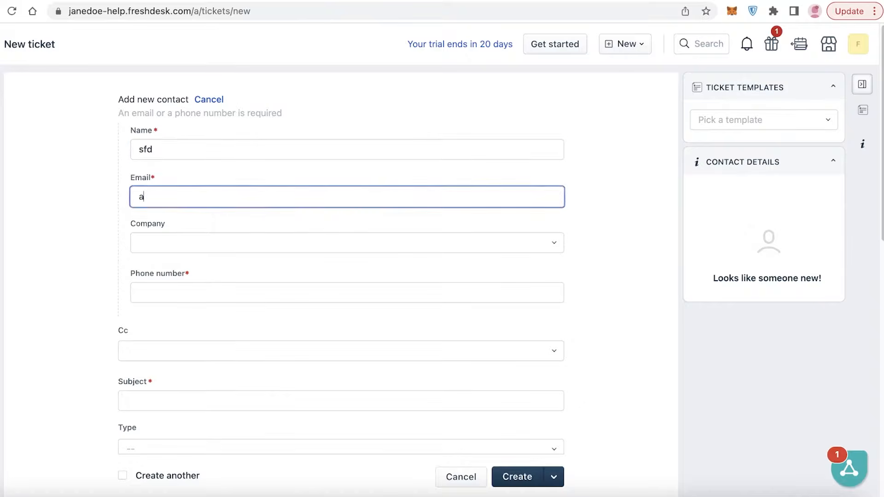
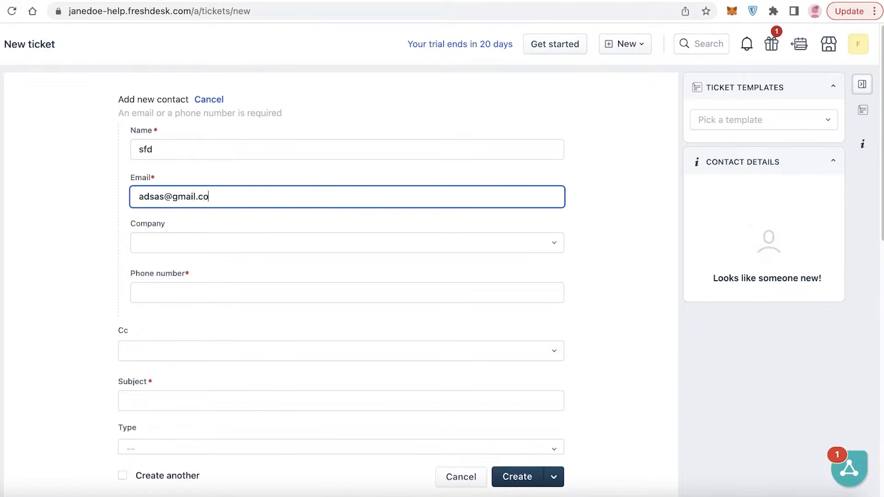
left_click(188, 243)
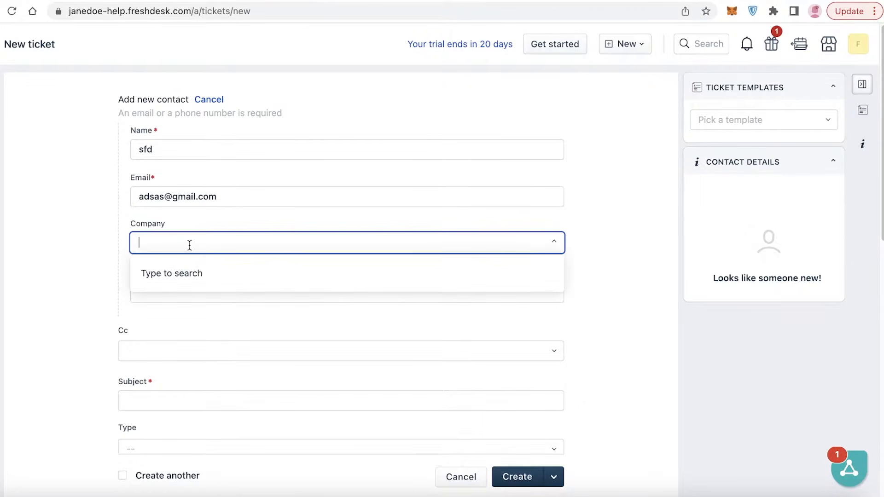
scroll(92, 258, "down", 3)
scroll(90, 251, "up", 2)
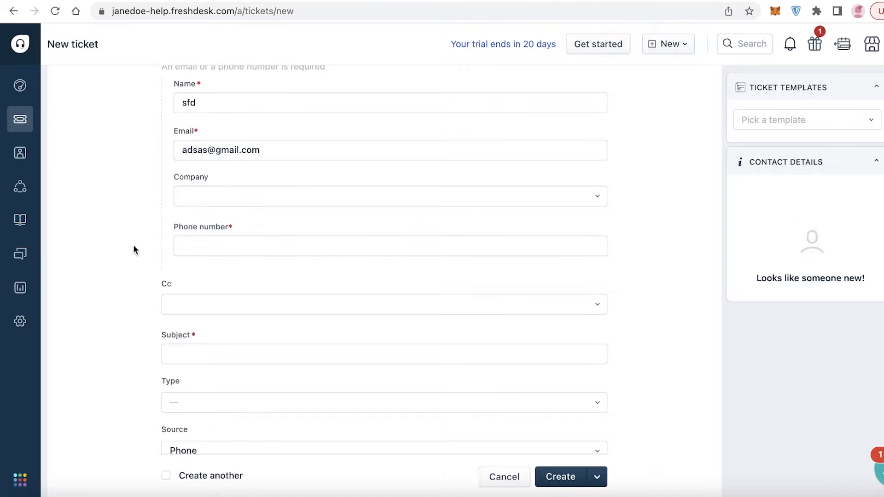
mouse_move(16, 156)
left_click(271, 201)
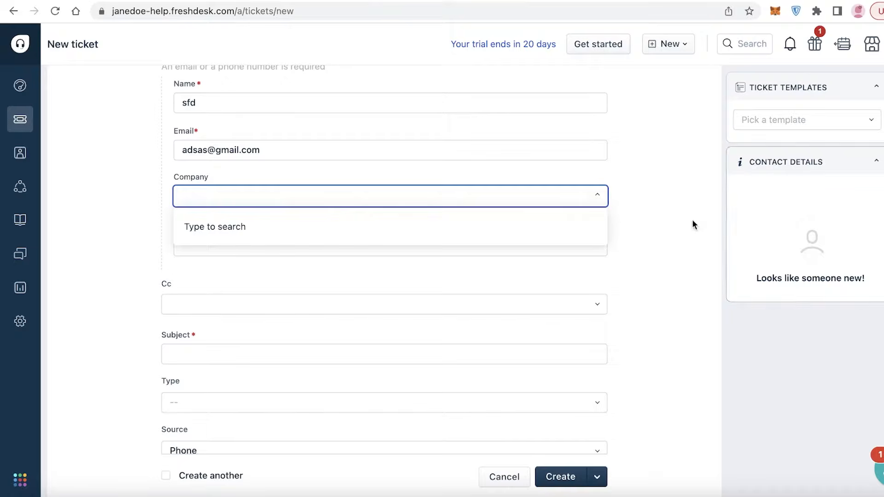
left_click(656, 225)
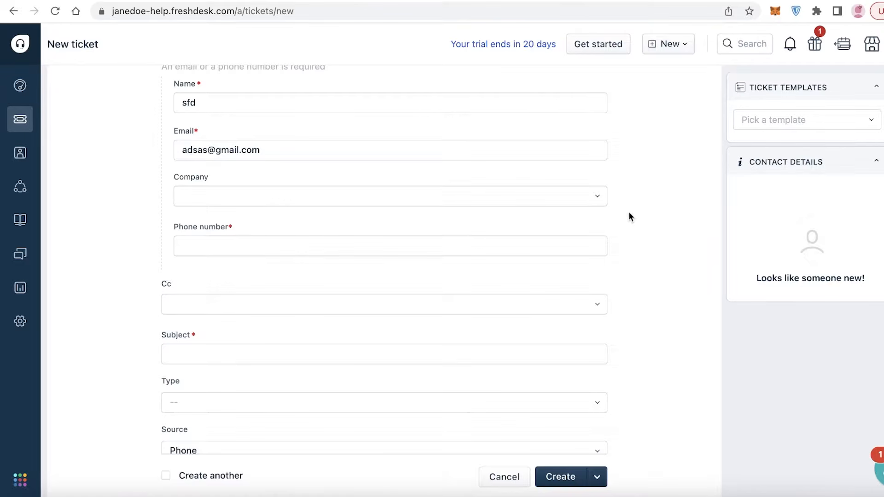
scroll(630, 215, "down", 7)
scroll(554, 158, "up", 8)
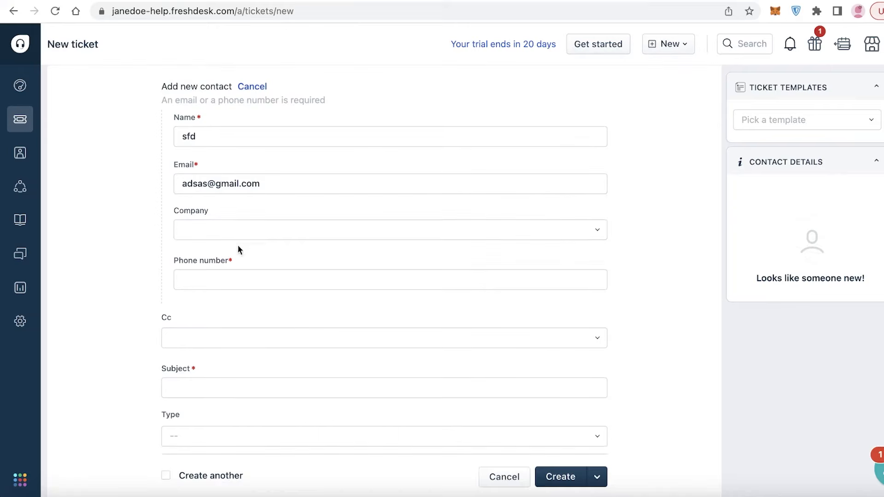
scroll(92, 230, "down", 3)
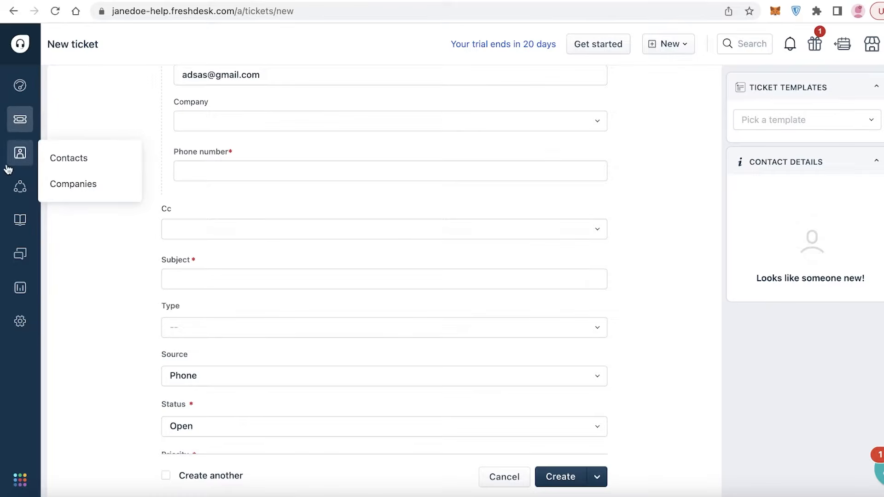
- Leave the Cc and Subject fields of the new ticket empty
left_click(207, 235)
left_click(144, 219)
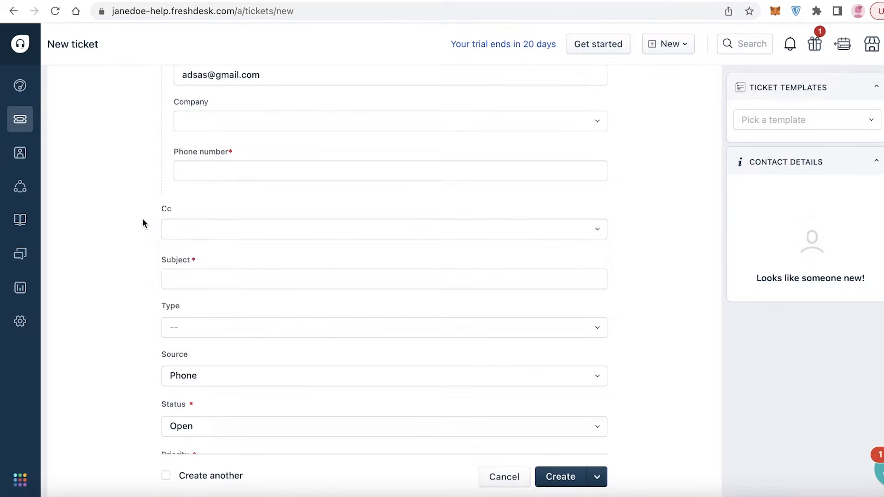
scroll(142, 218, "down", 4)
scroll(145, 225, "up", 1)
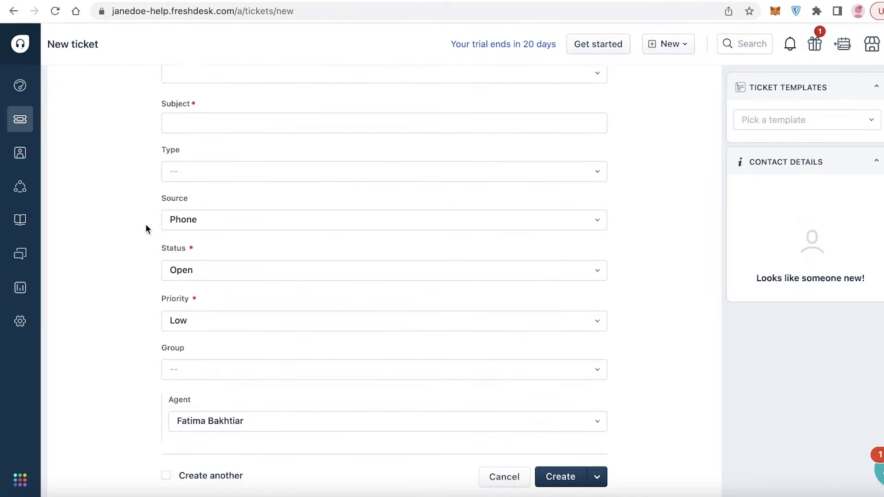
left_click(187, 169)
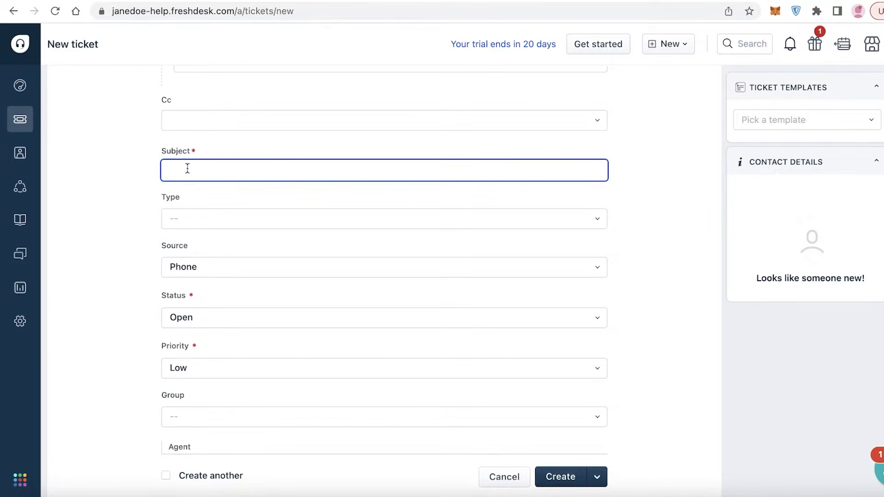
scroll(177, 204, "down", 1)
scroll(192, 221, "down", 3)
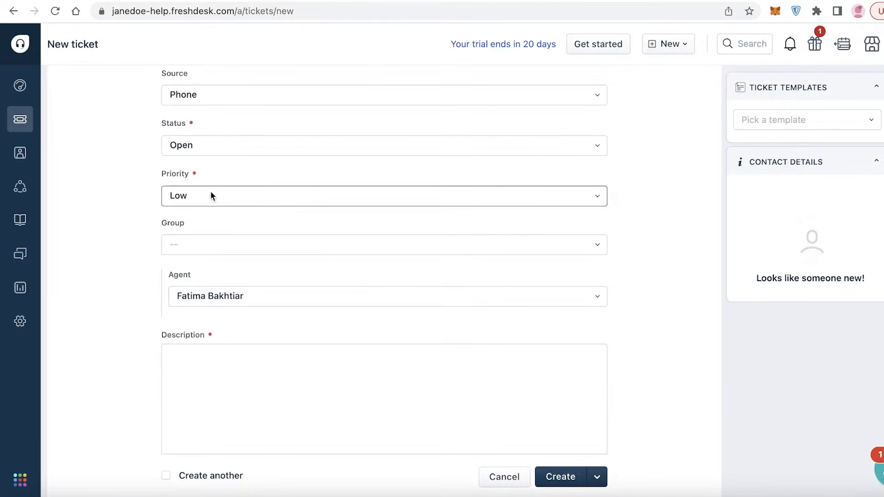
- Keep the ticket Source as Phone and Status as Open
left_click(228, 89)
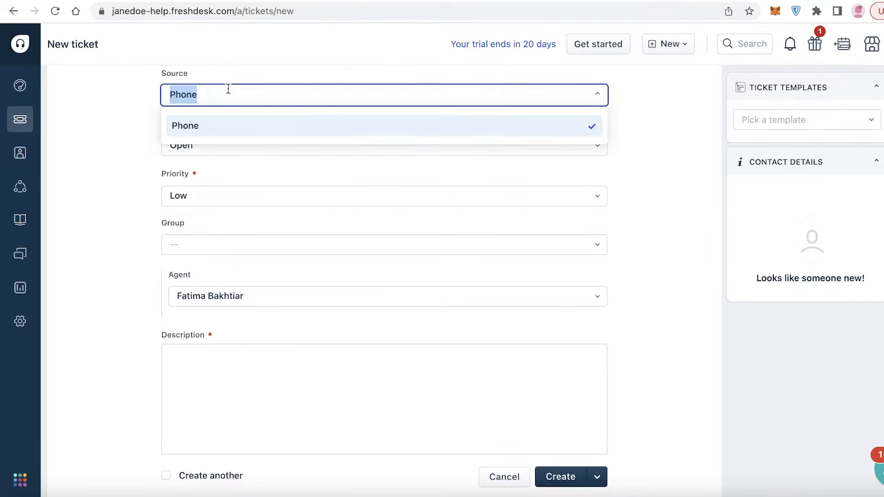
key("BackSpace")
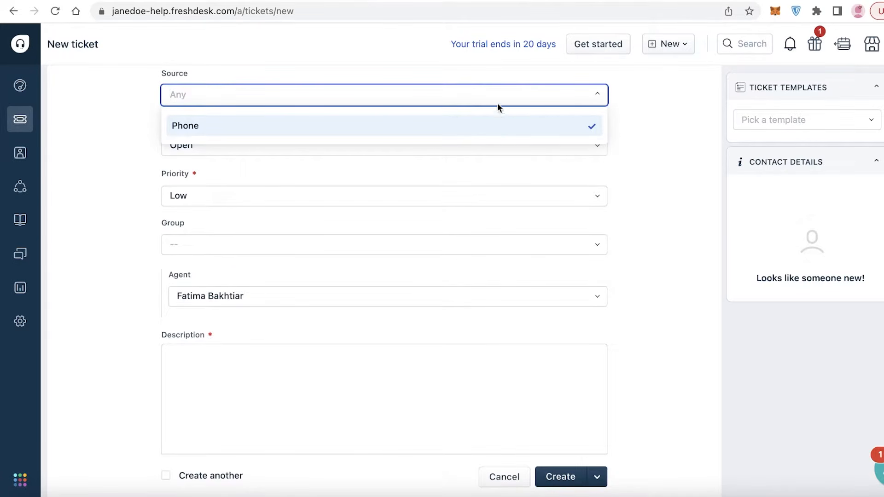
type("ema")
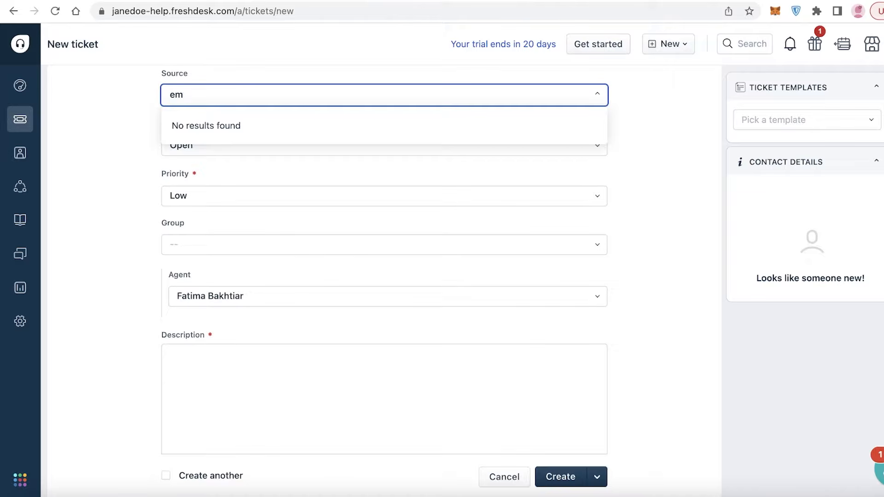
key("BackSpace")
left_click(518, 126)
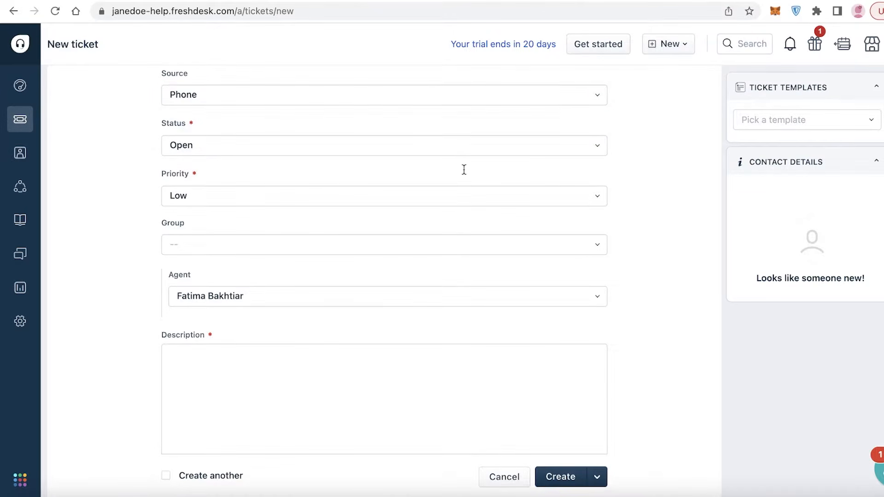
left_click(463, 151)
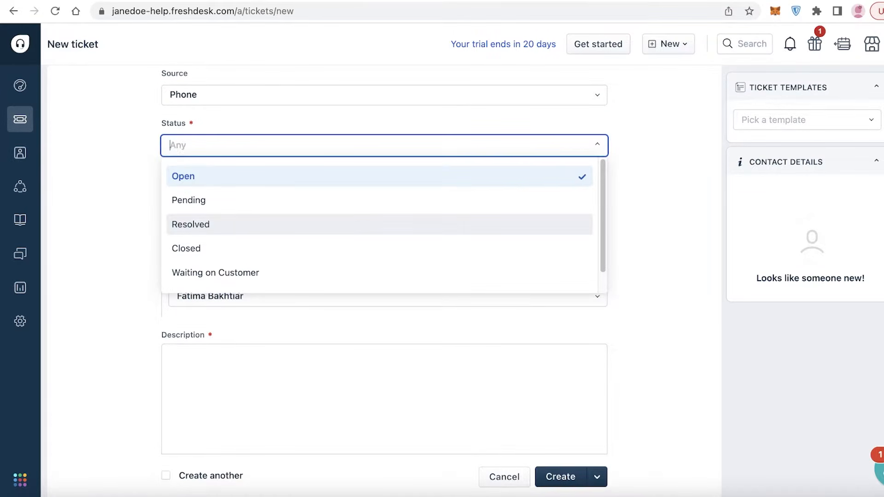
left_click(302, 178)
- Set Priority to High, Group to Customer Support, and Agent to --
left_click(287, 198)
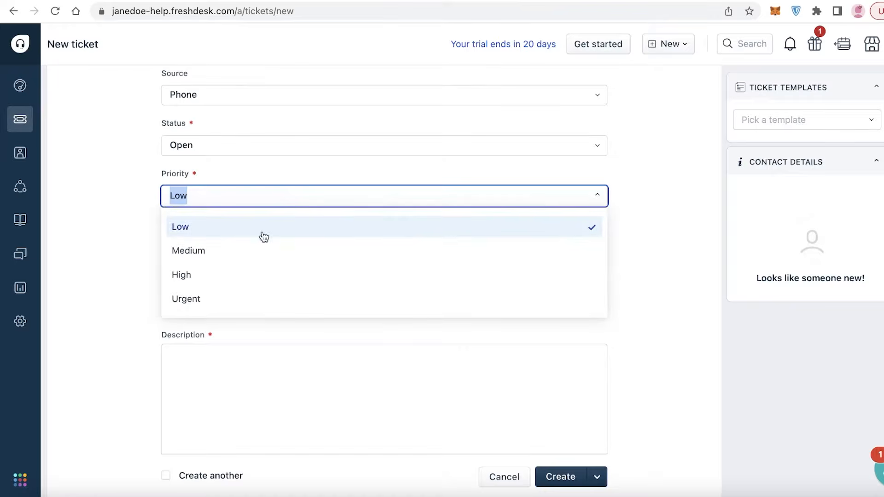
left_click(232, 277)
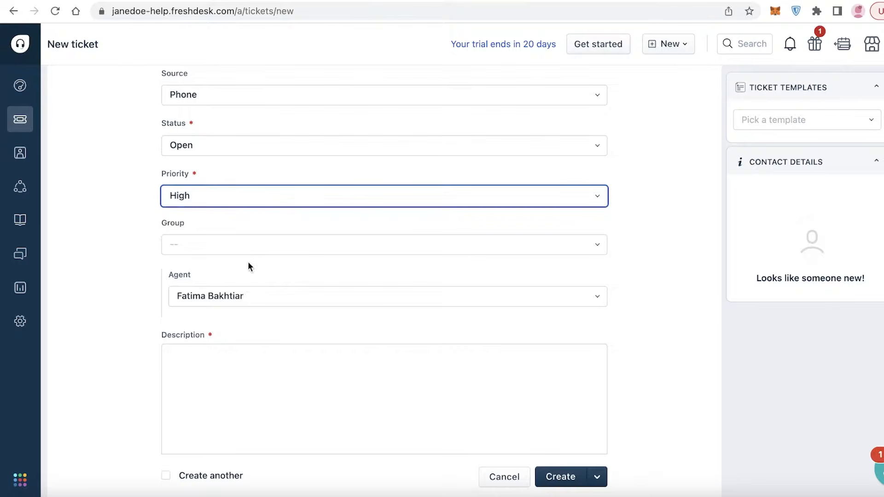
left_click(251, 249)
scroll(269, 300, "down", 3)
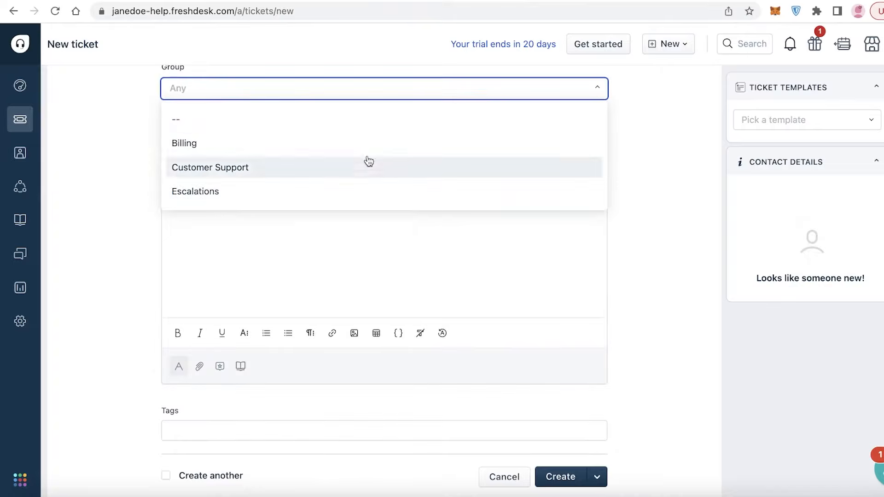
left_click(269, 167)
left_click(292, 141)
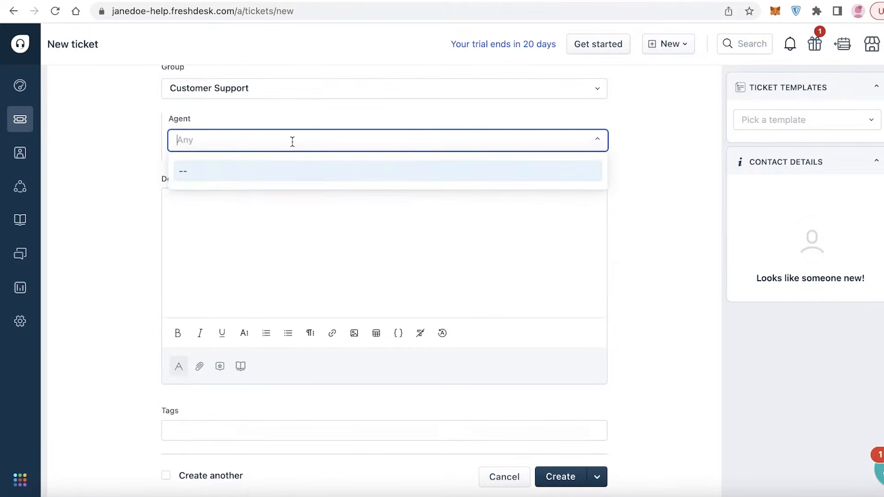
left_click(645, 193)
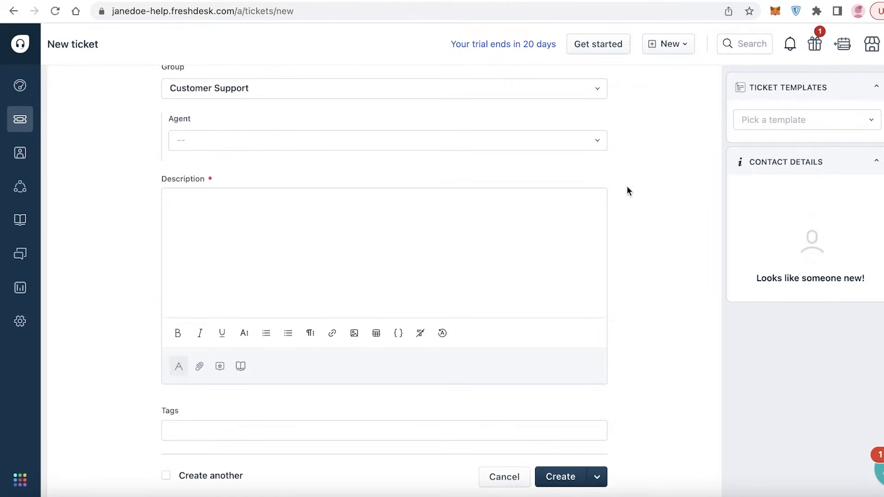
scroll(331, 195, "up", 10)
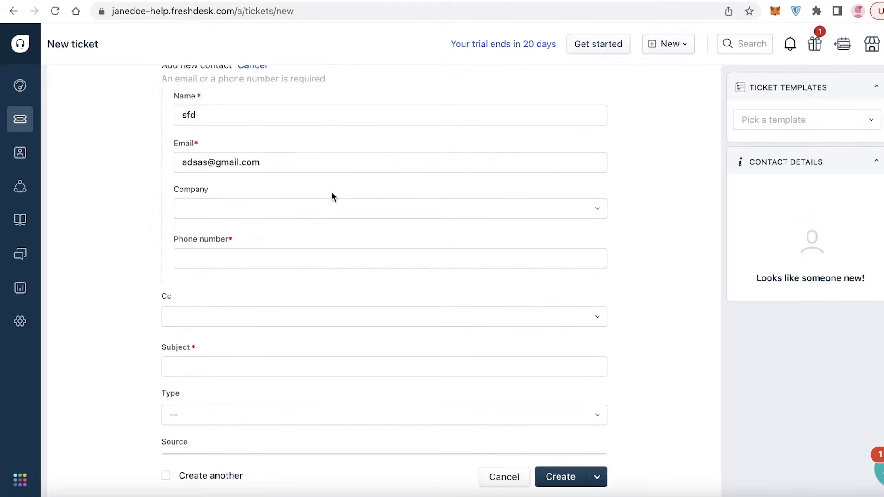
scroll(332, 195, "down", 9)
scroll(643, 218, "down", 2)
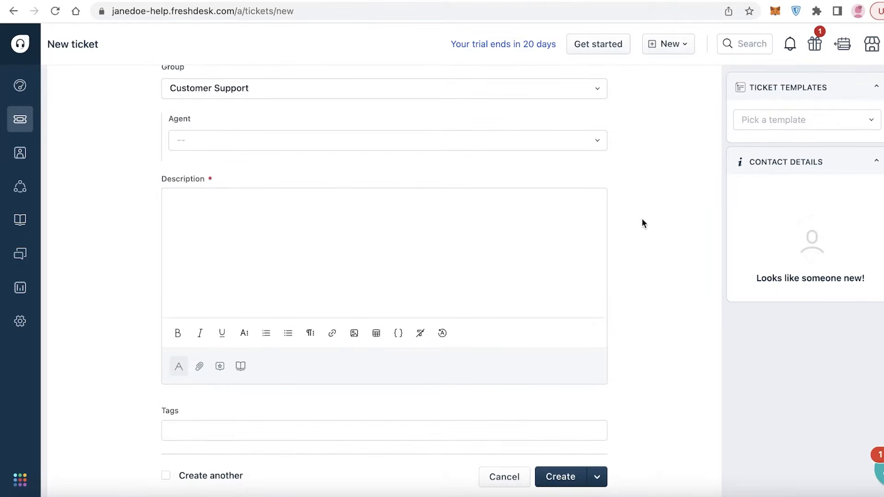
scroll(631, 221, "up", 3)
scroll(352, 242, "down", 3)
scroll(352, 241, "down", 1)
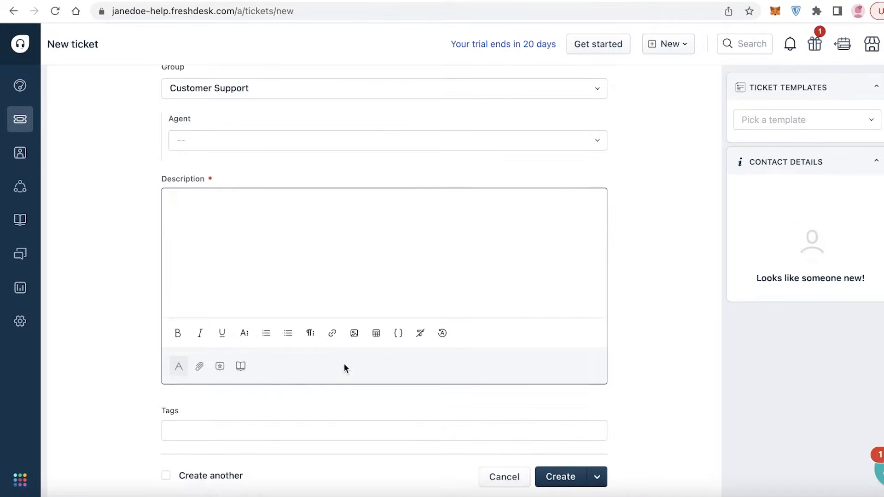
scroll(749, 126, "up", 3)
- Apply the Initiate a Refund template and review its prefilled description and refund tag
left_click(749, 126)
left_click(763, 151)
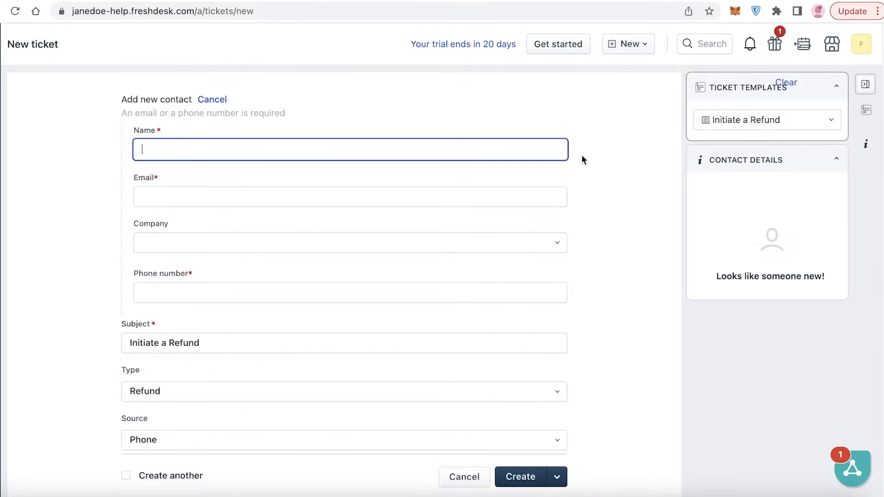
scroll(576, 161, "down", 5)
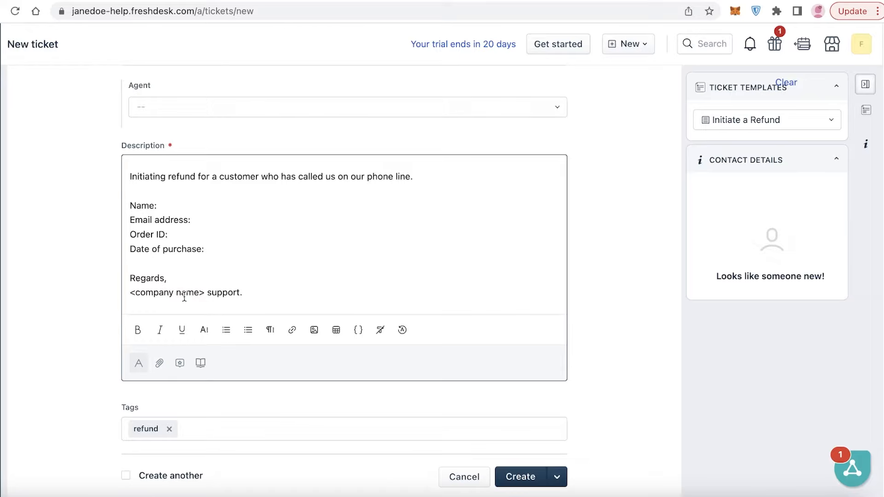
scroll(422, 299, "up", 5)
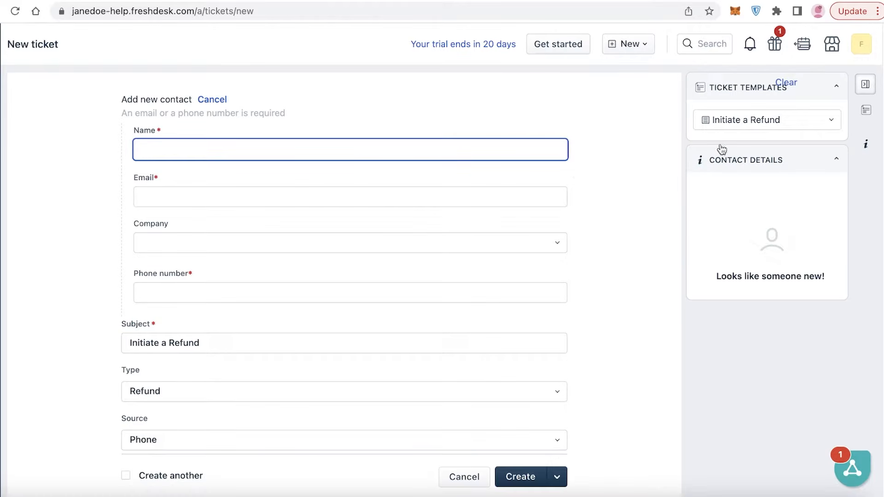
- Collapse and restore the side panels, rechecking the Initiate a Refund template choice
left_click(871, 118)
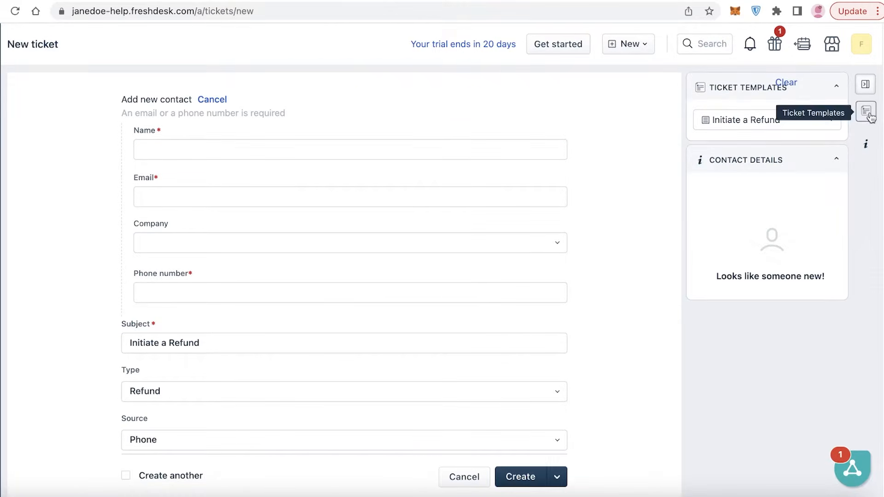
left_click(867, 85)
left_click(872, 86)
left_click(871, 114)
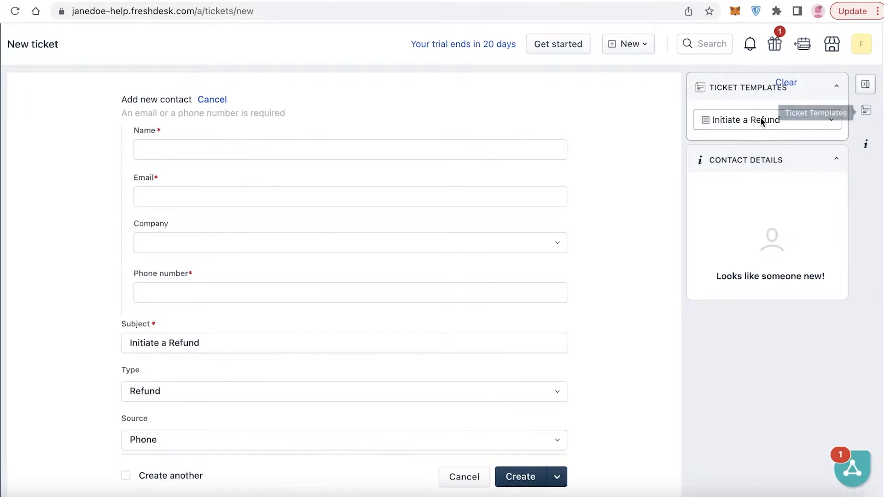
left_click(762, 122)
left_click(762, 120)
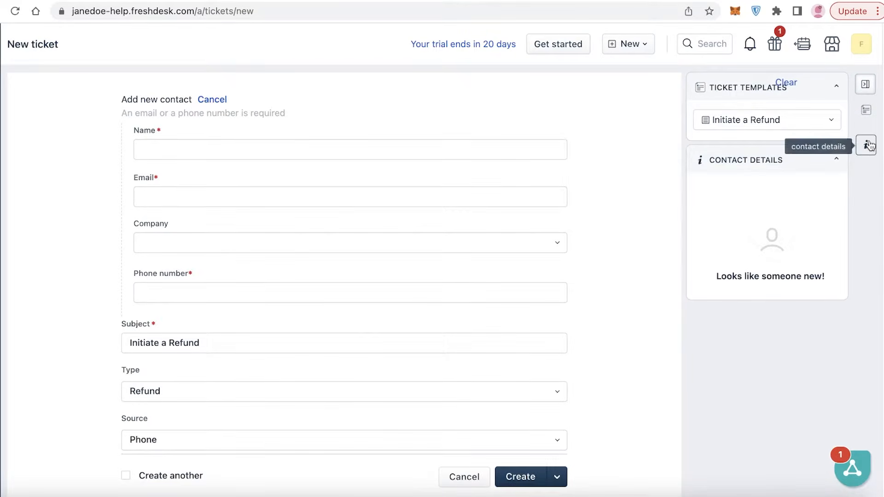
- Show the Contact Details panel beside the refund ticket form
left_click(864, 145)
left_click(829, 166)
scroll(436, 181, "down", 10)
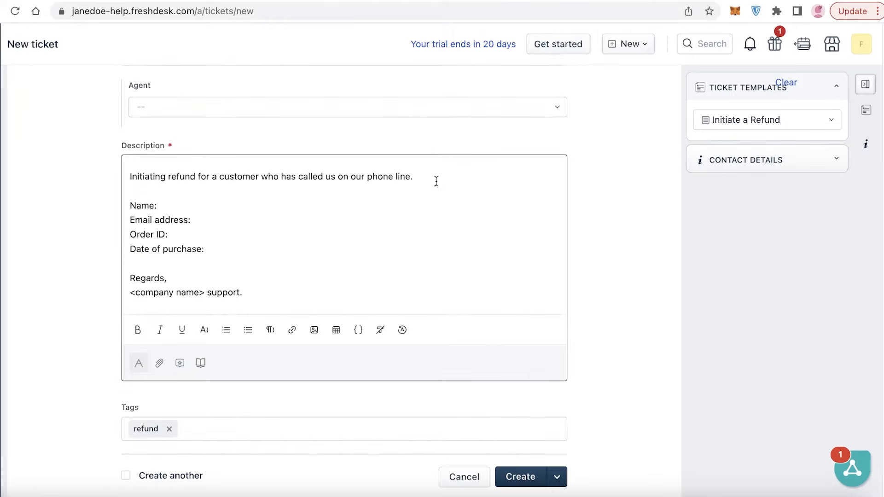
left_click(770, 157)
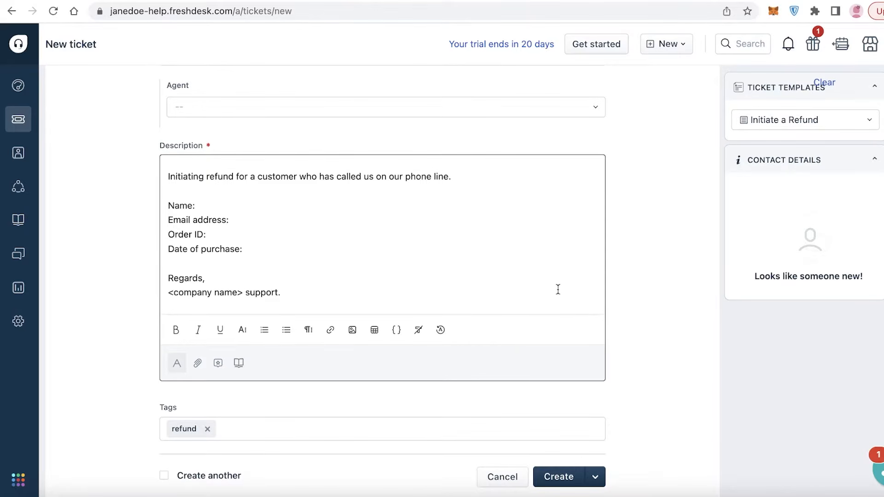
- Enter the new contact's name, e-mail and phone number, then create ticket #4
left_click(594, 477)
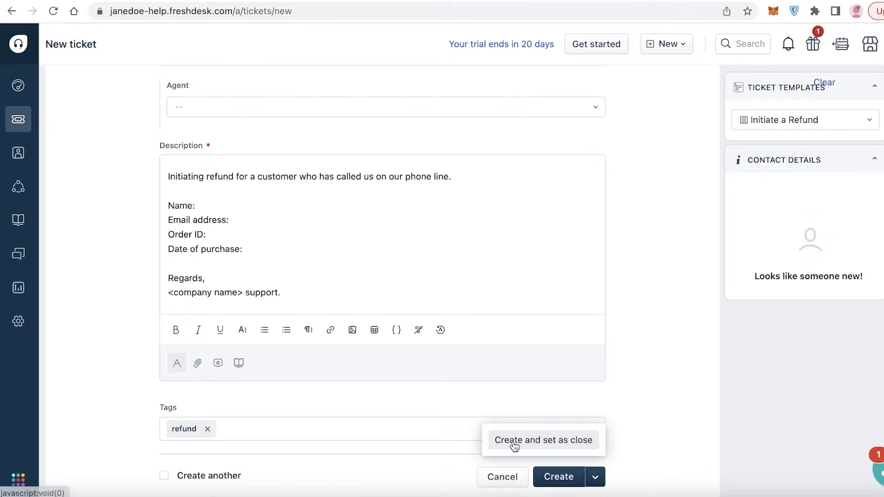
left_click(559, 441)
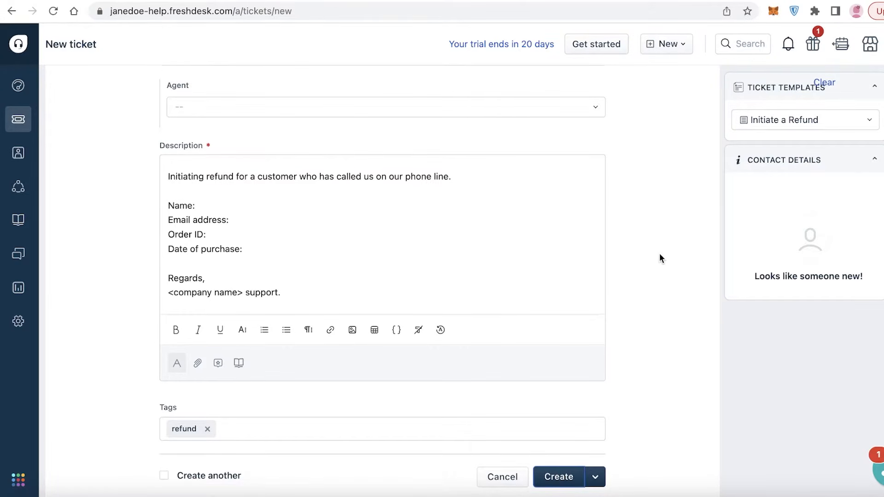
left_click(568, 485)
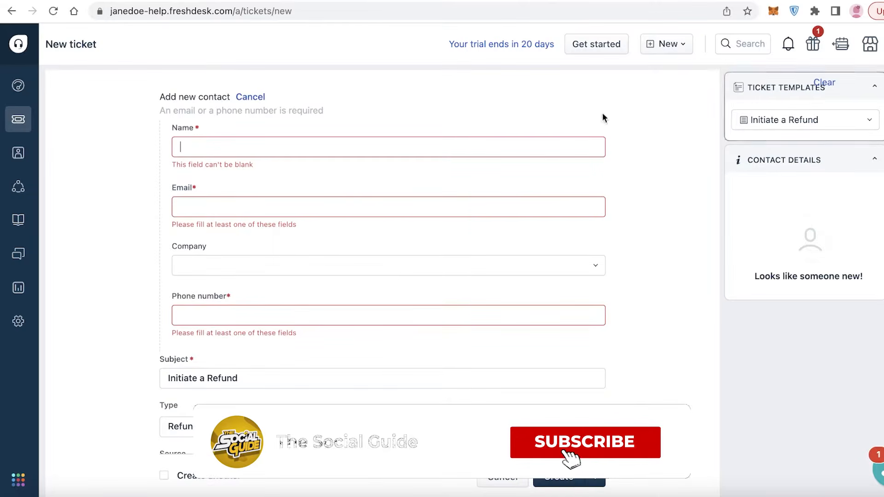
type("aswdsas")
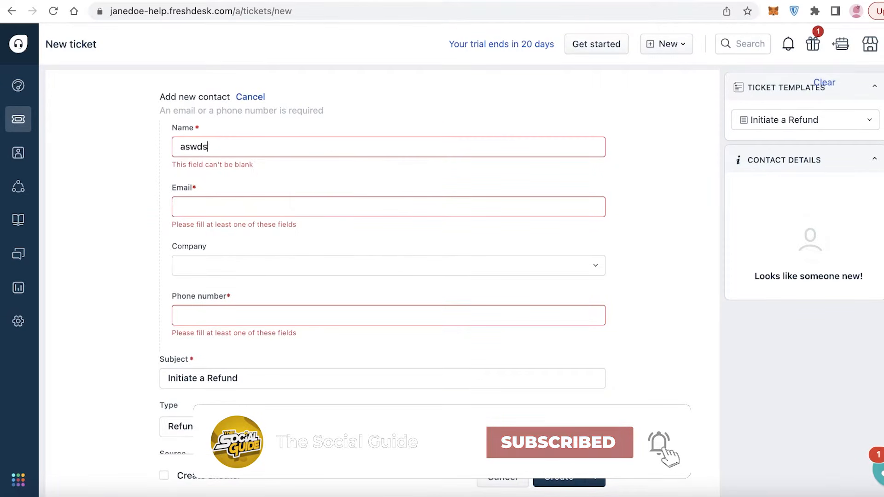
left_click(263, 207)
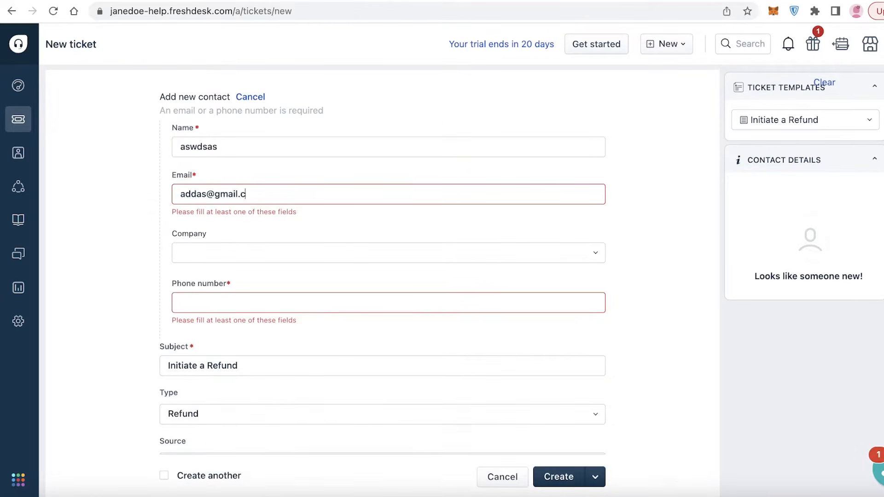
left_click(237, 288)
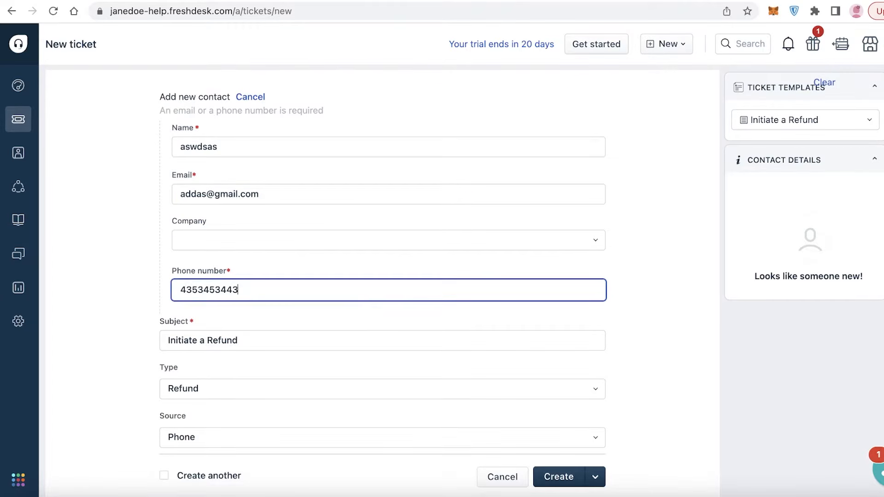
scroll(535, 480, "down", 10)
left_click(534, 480)
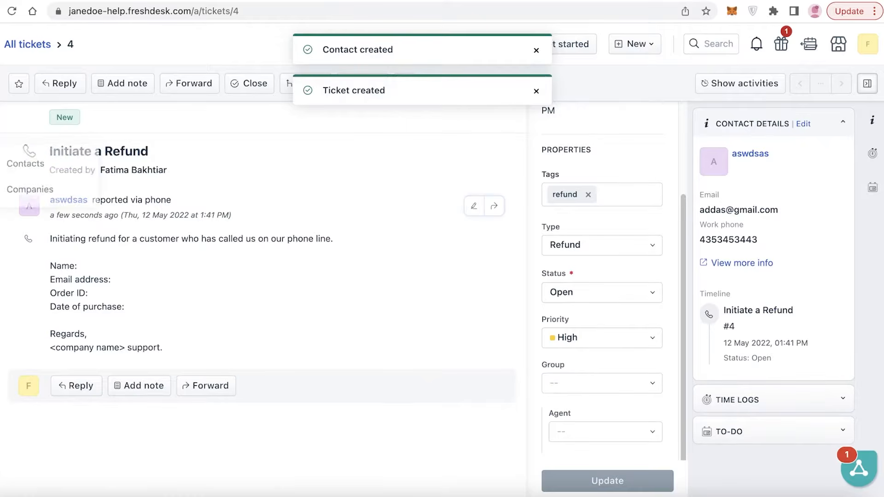
- Dismiss the Contact created and Ticket created notices, start a private note, and view Merge
left_click(535, 50)
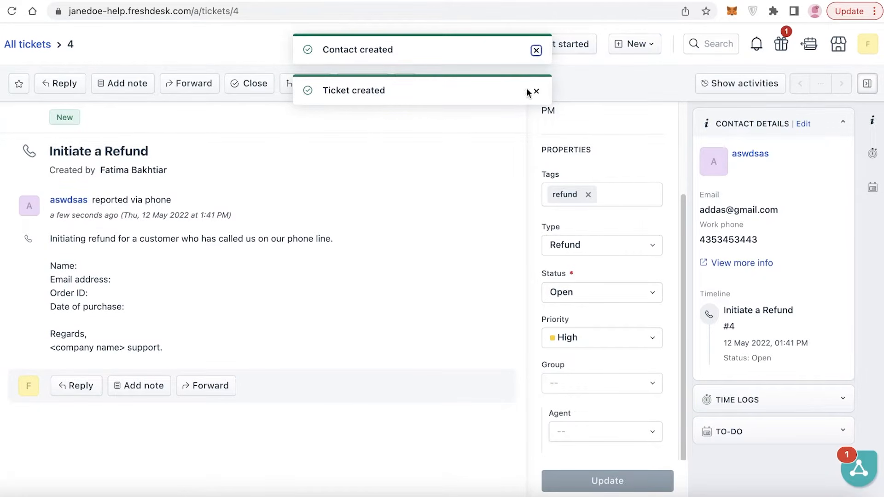
left_click(536, 50)
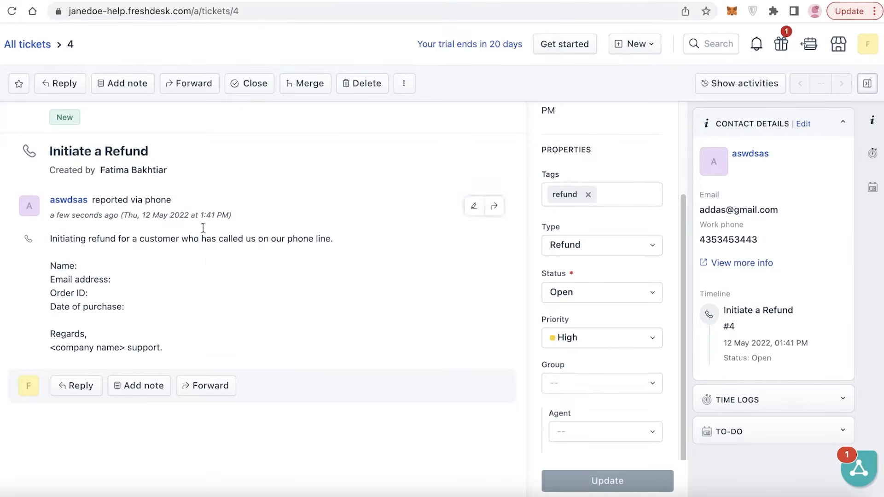
left_click(125, 89)
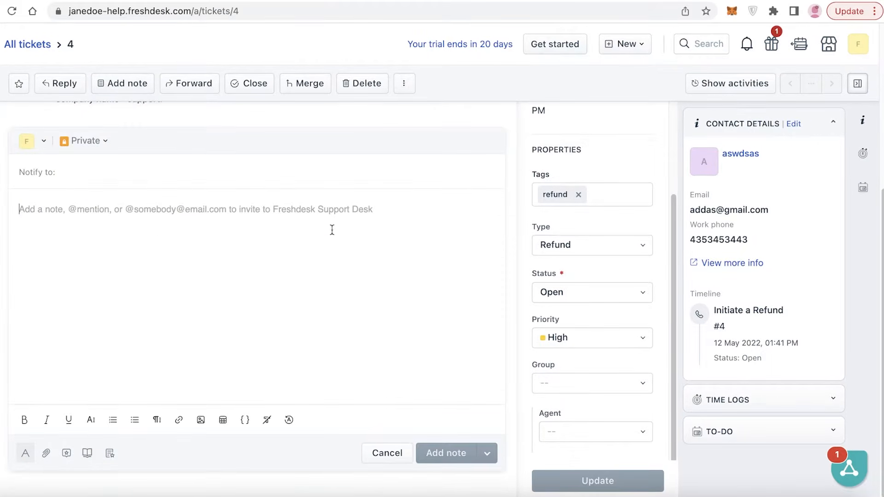
scroll(332, 228, "up", 5)
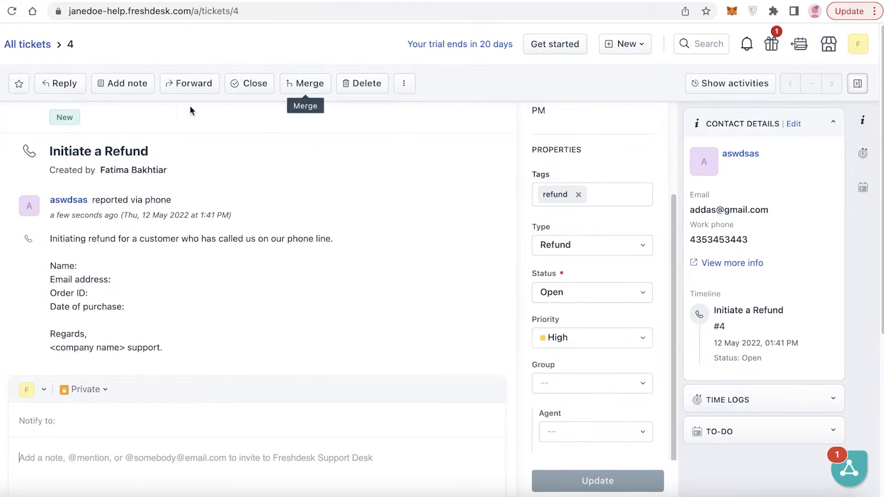
left_click(318, 84)
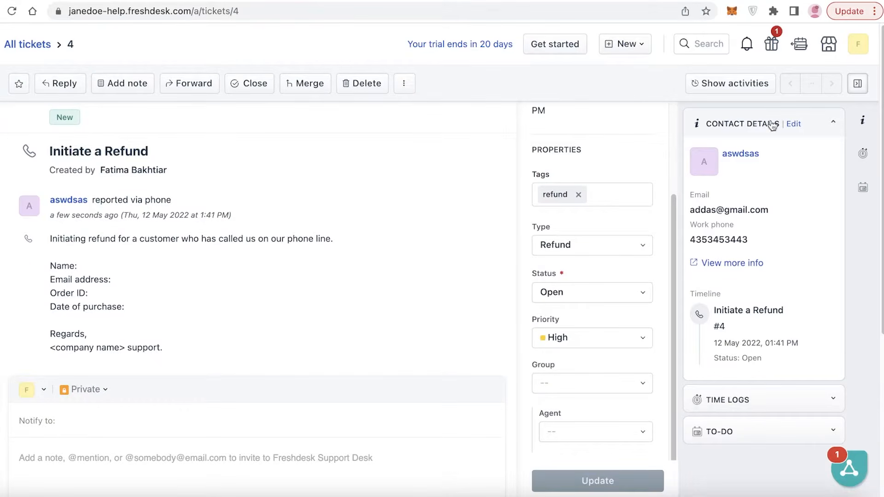
scroll(95, 186, "down", 2)
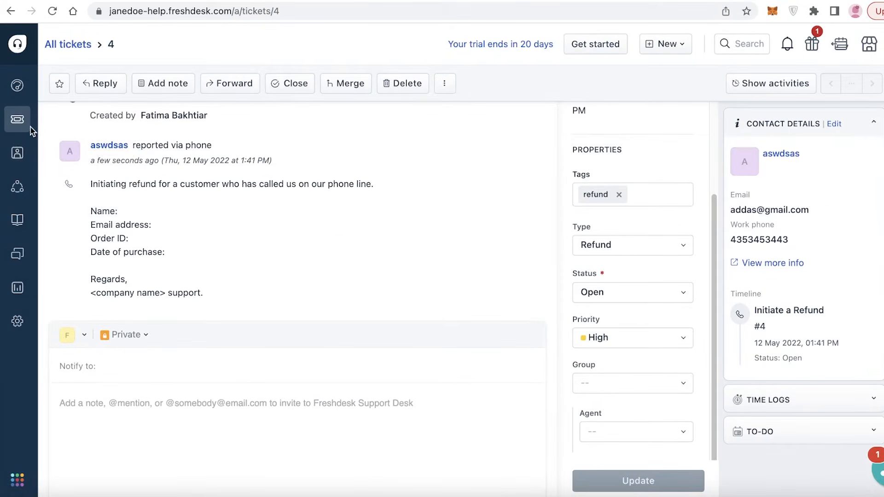
- Show All tickets in Table view layout
left_click(18, 125)
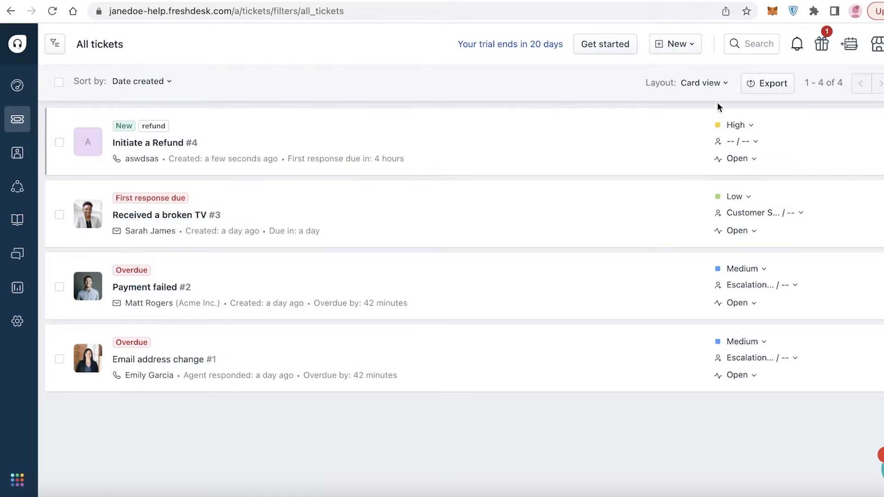
left_click(708, 90)
left_click(681, 133)
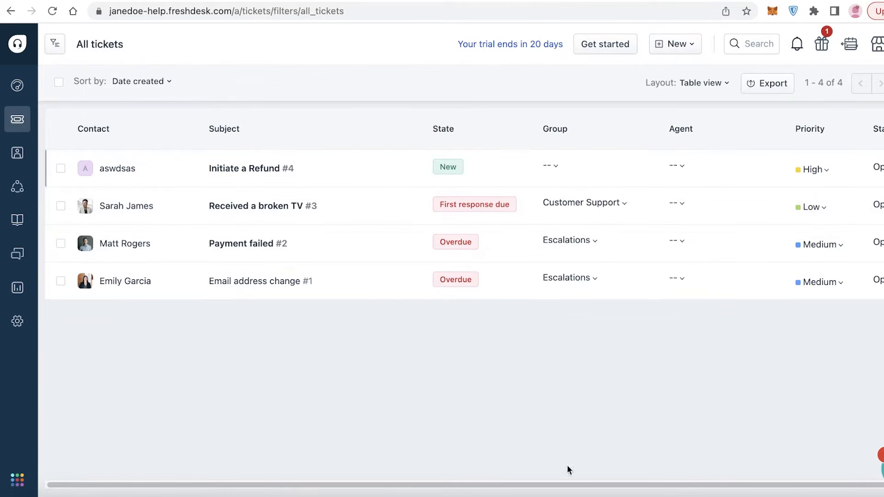
- Set ticket #4 'Initiate a Refund' to Closed and show the filters
scroll(546, 482, "right", 2)
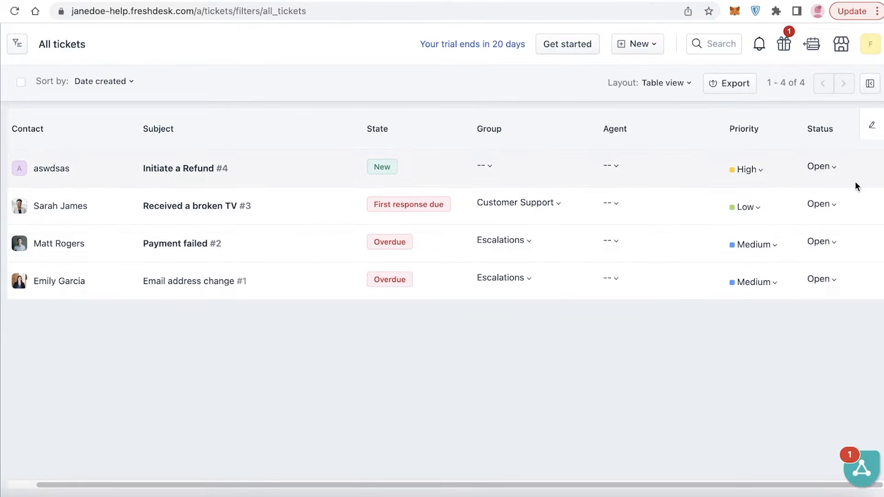
left_click(828, 165)
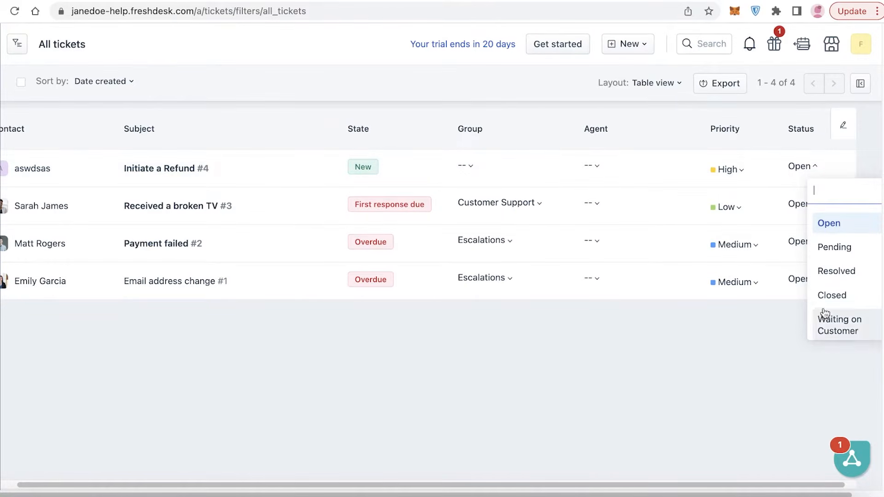
left_click(832, 295)
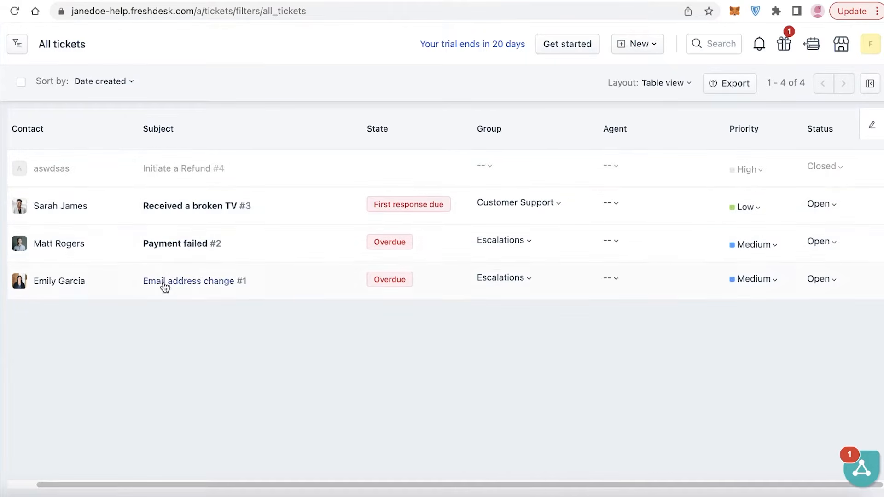
left_click(870, 83)
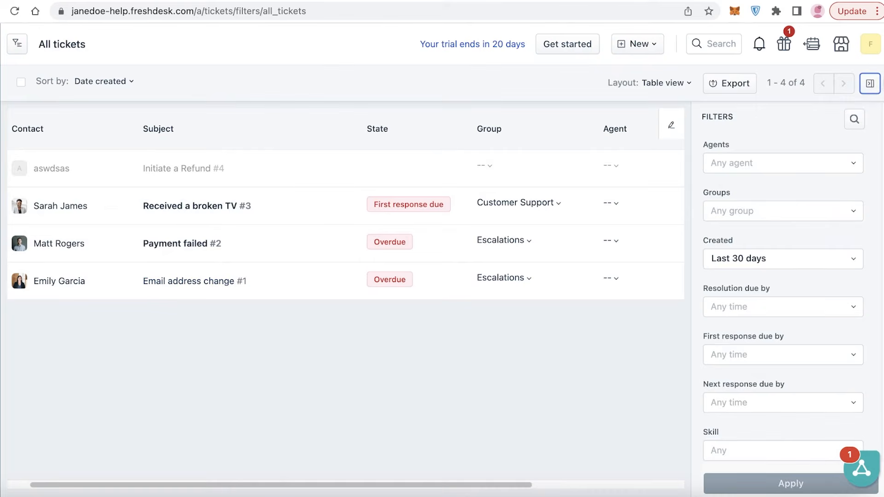
- Try the Unassigned agent, Billing group and due-date filters, removing each again
left_click(766, 162)
left_click(768, 241)
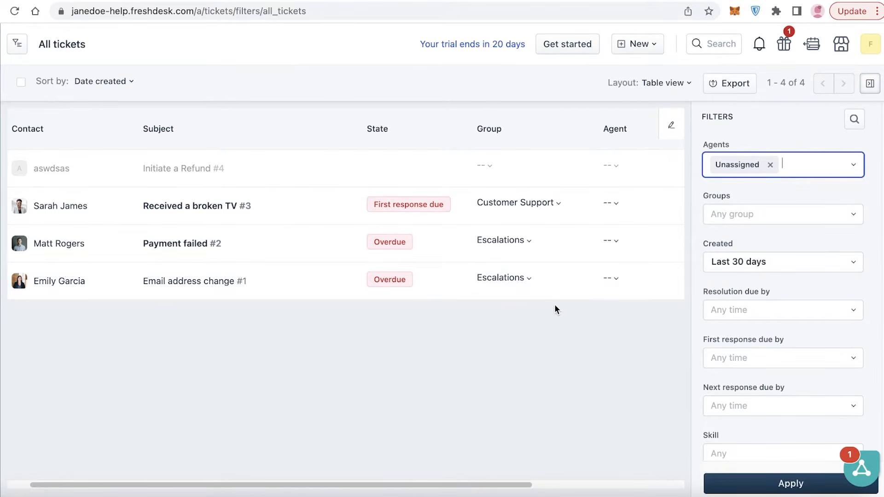
left_click(770, 165)
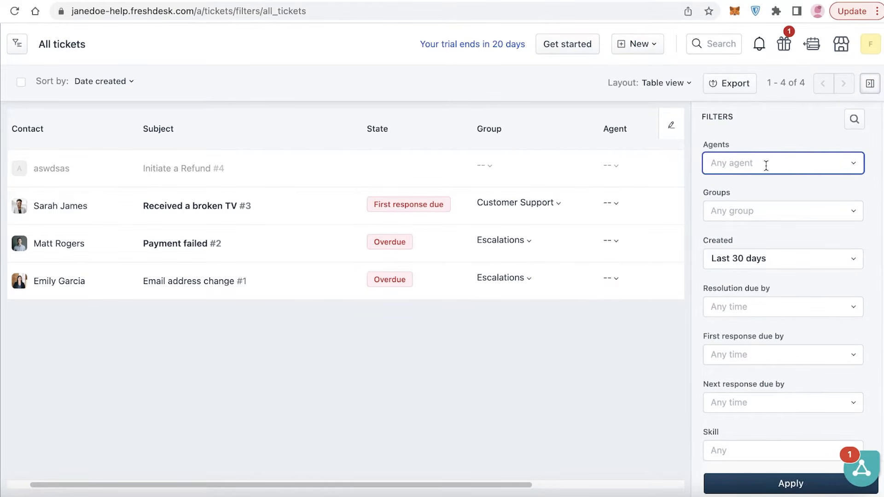
left_click(754, 218)
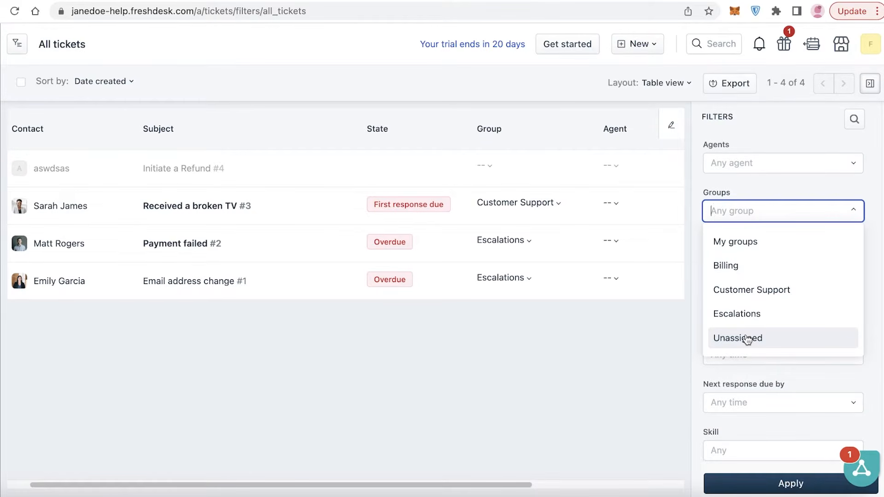
left_click(724, 275)
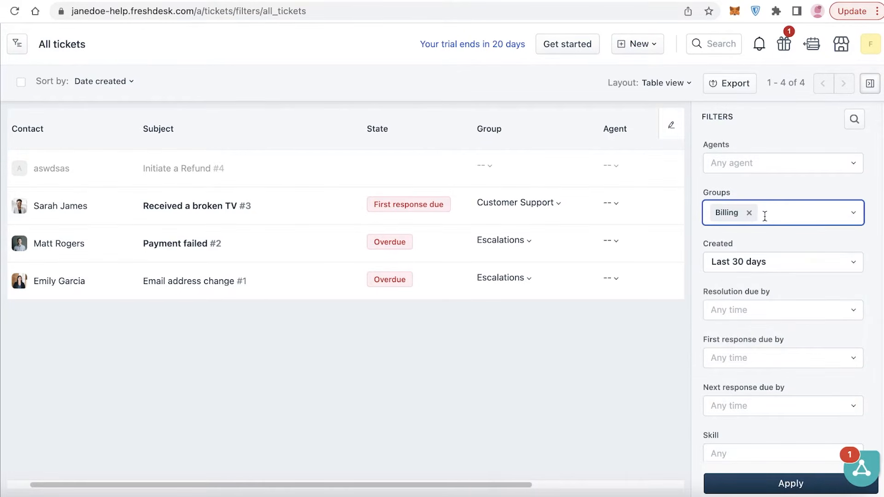
left_click(749, 211)
left_click(758, 265)
left_click(762, 307)
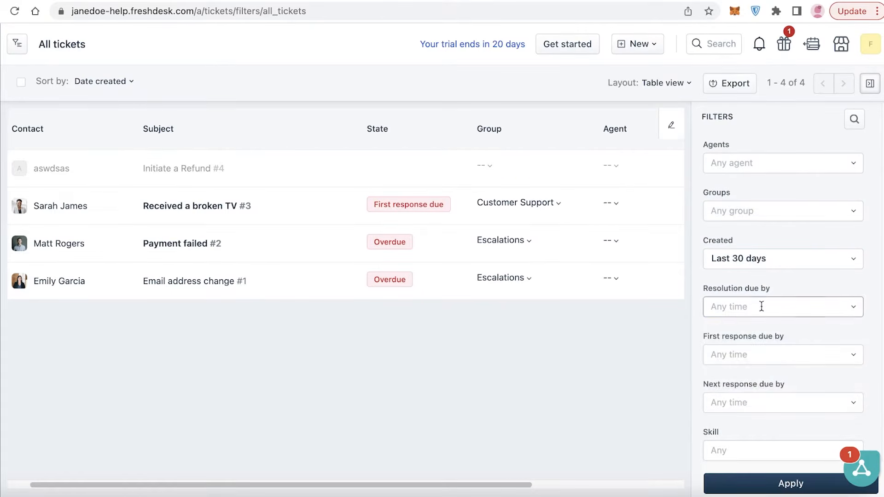
left_click(784, 292)
scroll(763, 353, "down", 7)
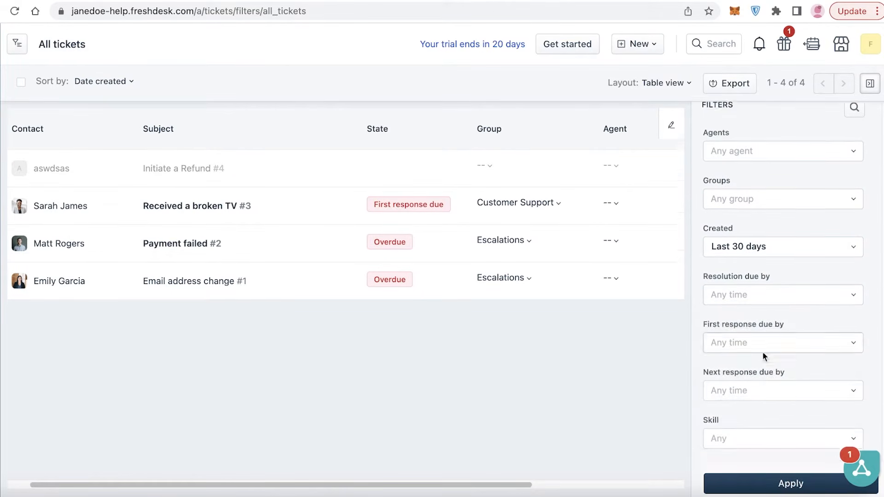
scroll(766, 246, "down", 1)
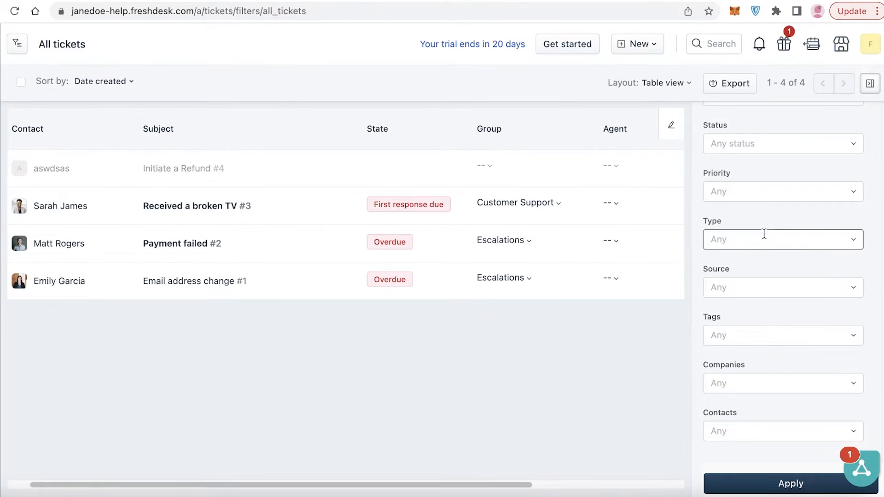
- Try the Status, Urgent priority and Companies filters, clear them, and close the Filters panel
left_click(770, 142)
left_click(769, 142)
left_click(755, 191)
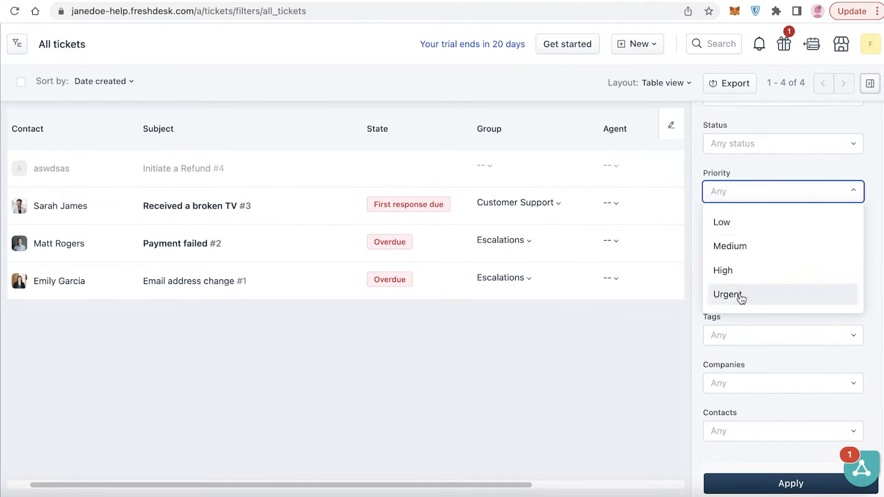
left_click(741, 299)
left_click(752, 193)
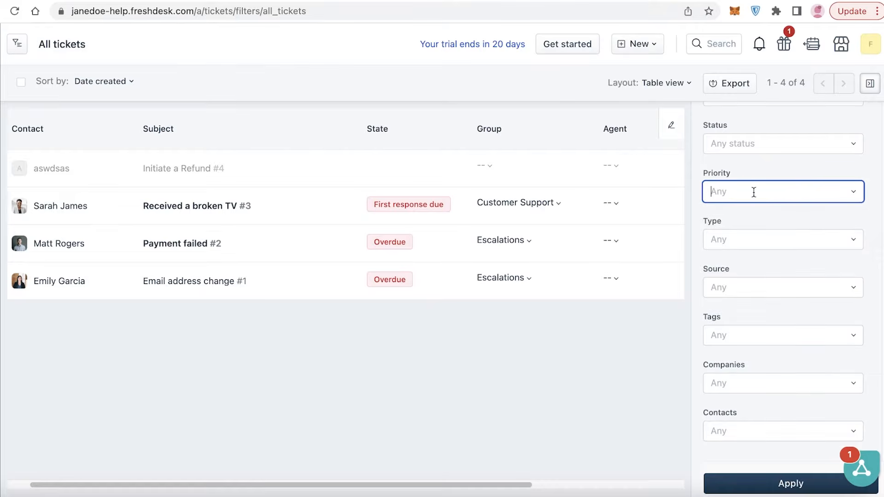
left_click(735, 381)
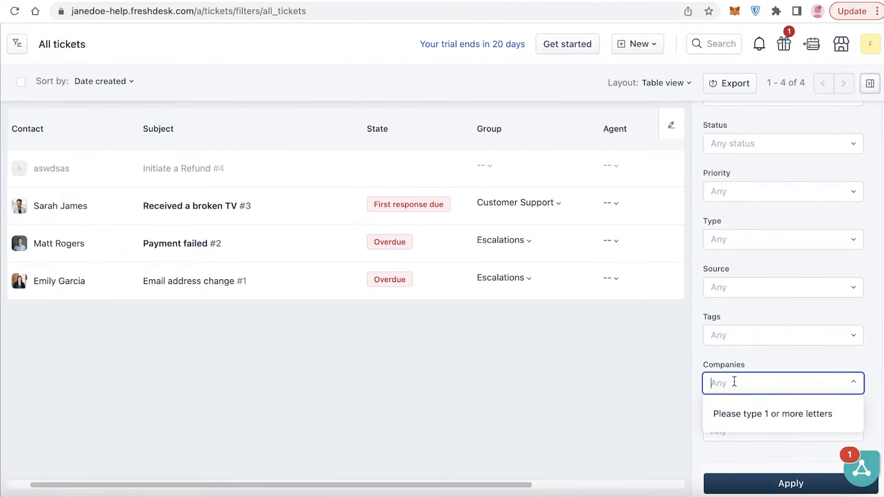
left_click(745, 358)
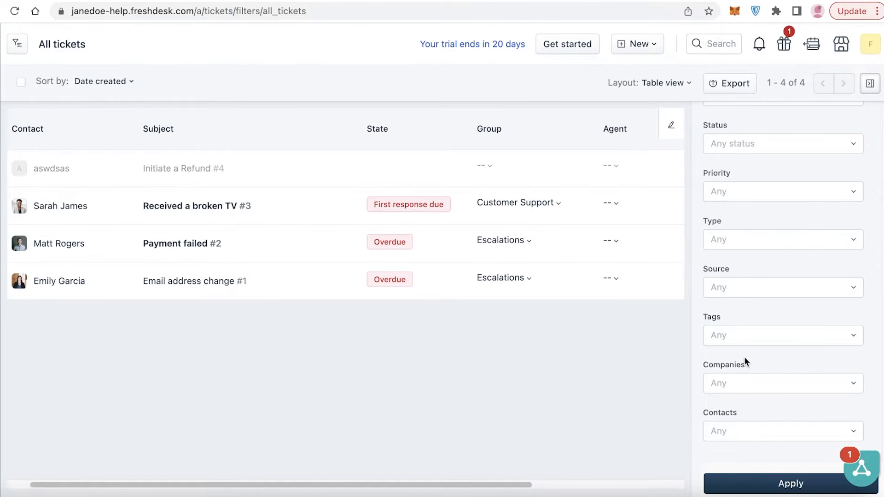
left_click(732, 381)
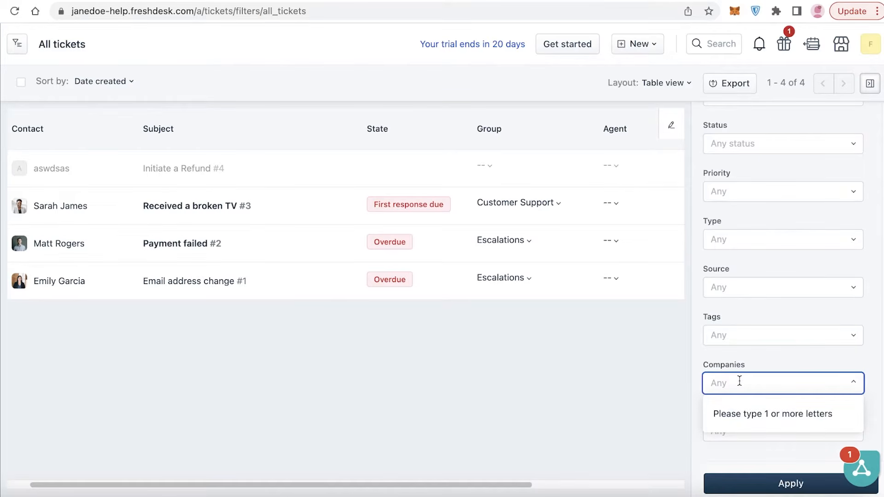
left_click(211, 435)
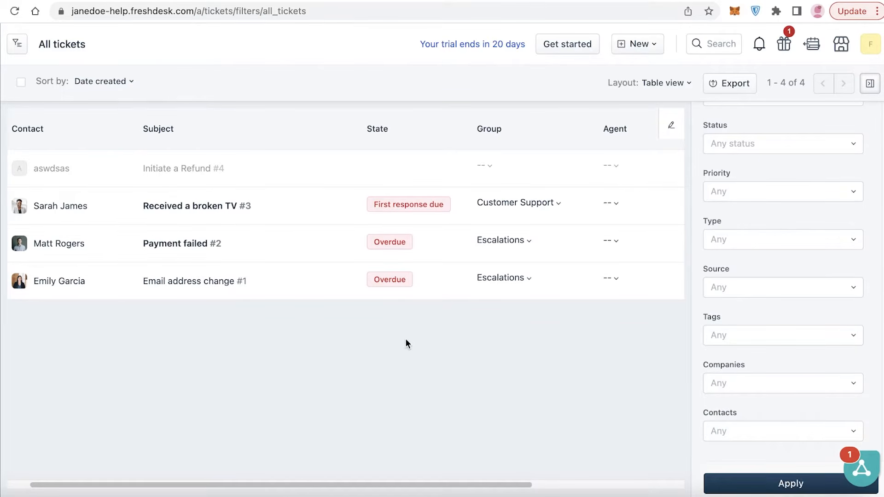
left_click(876, 84)
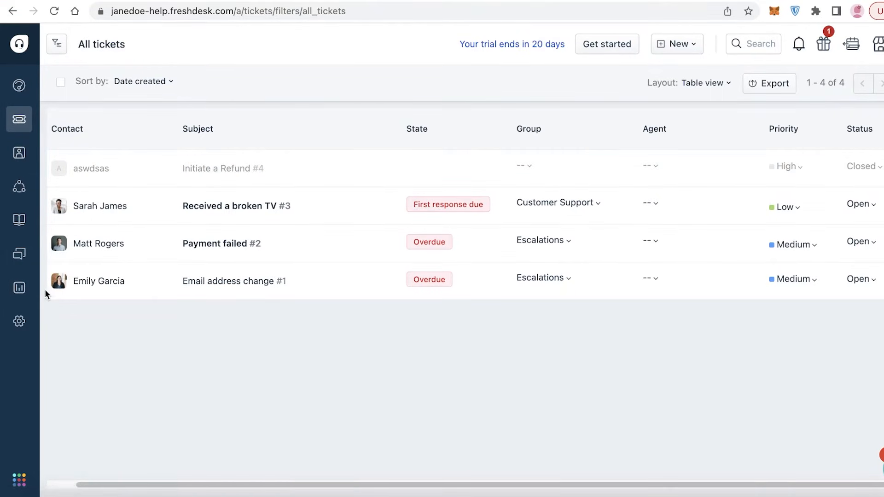
mouse_move(23, 289)
left_click(56, 292)
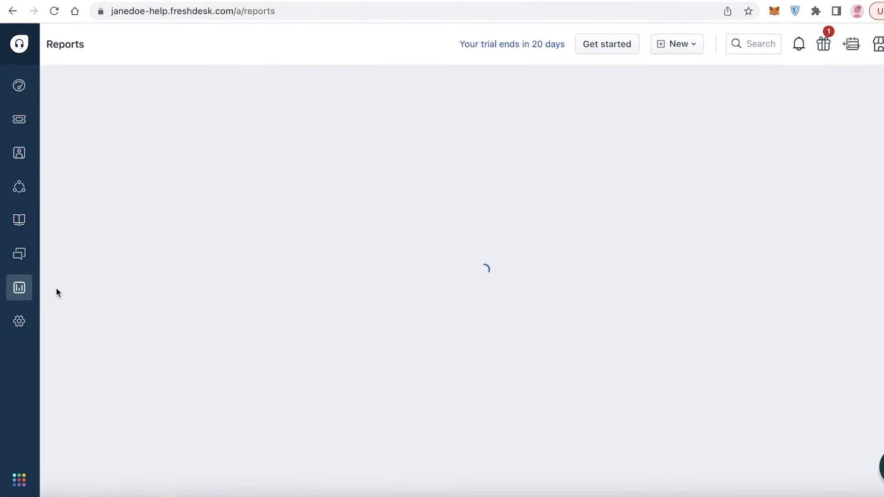
scroll(57, 284, "down", 1)
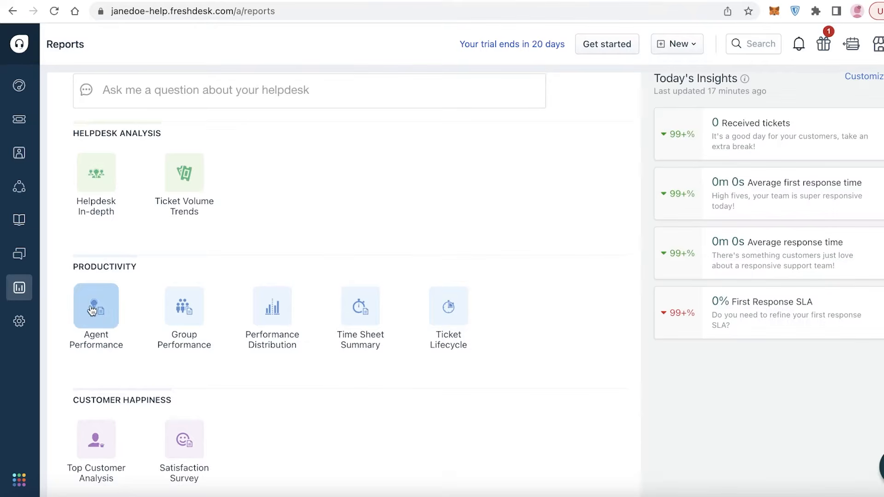
right_click(90, 308)
left_click(98, 312)
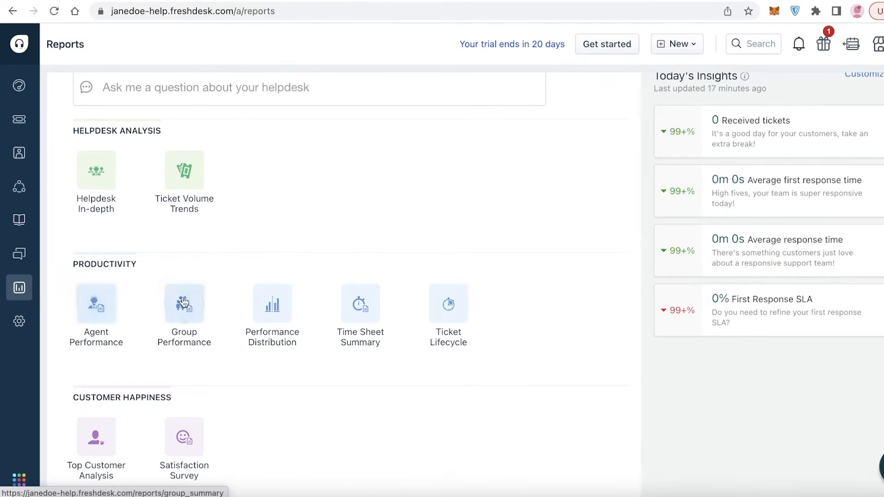
left_click(585, 0)
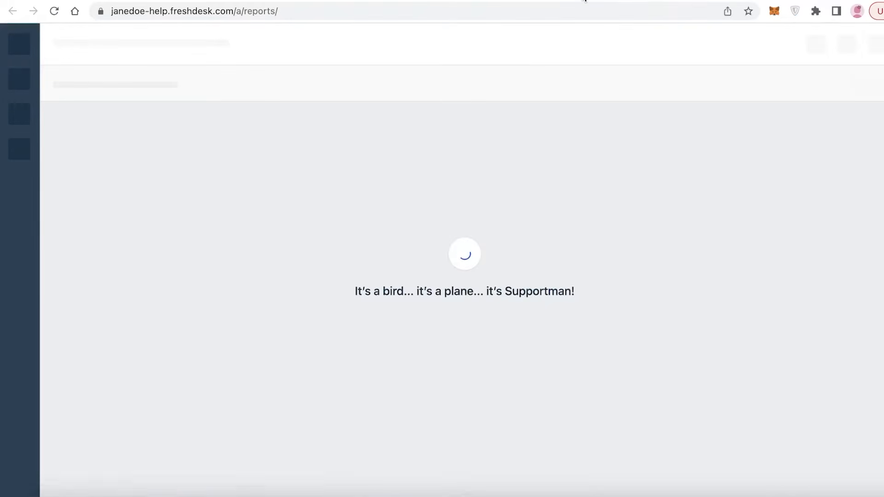
scroll(454, 102, "down", 2)
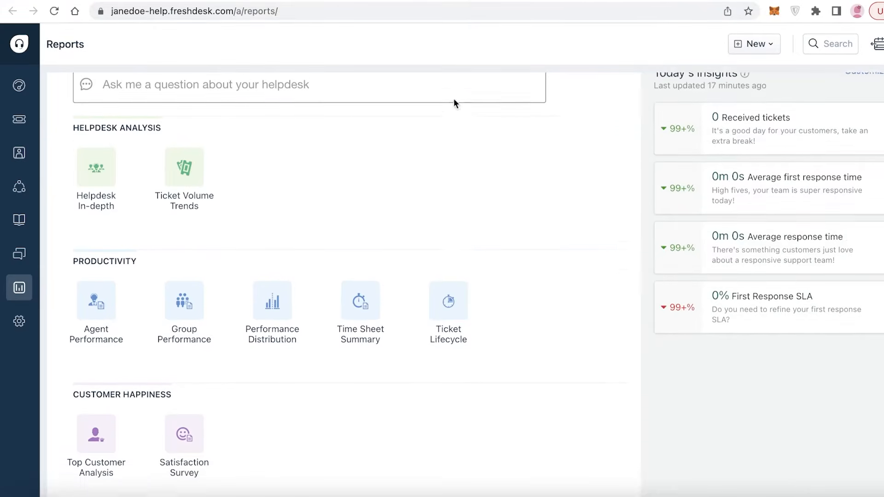
left_click(111, 290)
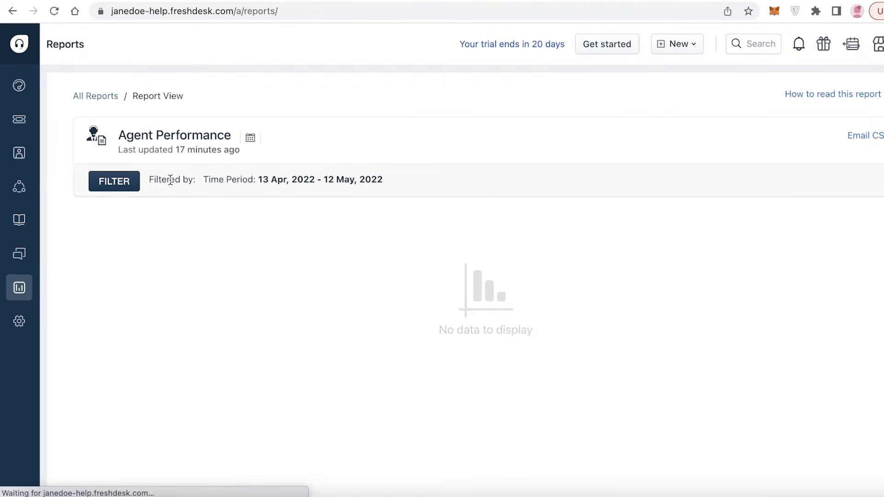
left_click(12, 13)
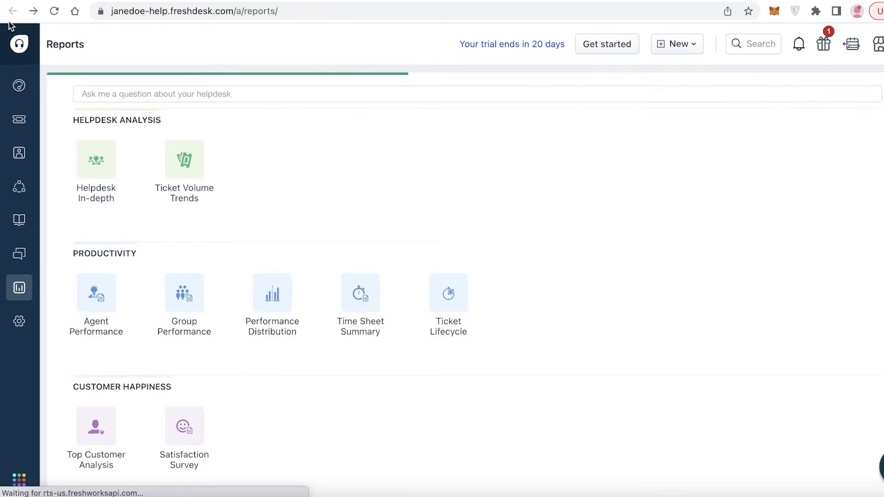
scroll(85, 276, "down", 3)
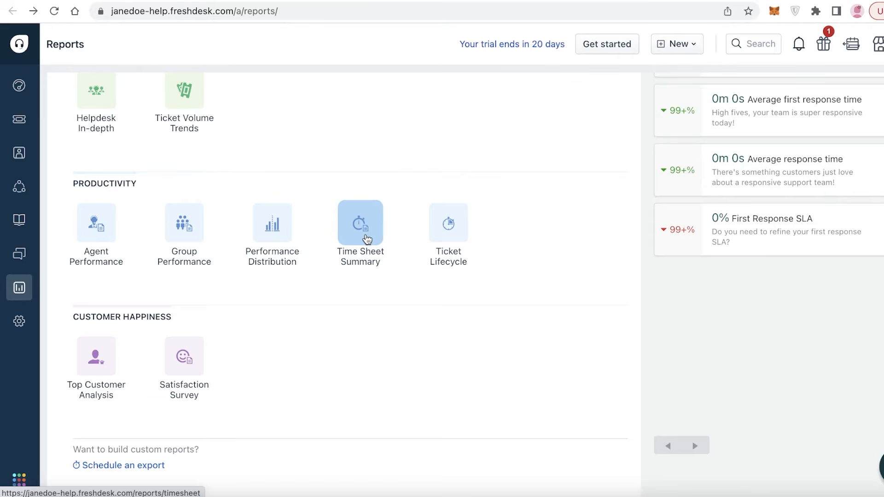
scroll(363, 238, "up", 3)
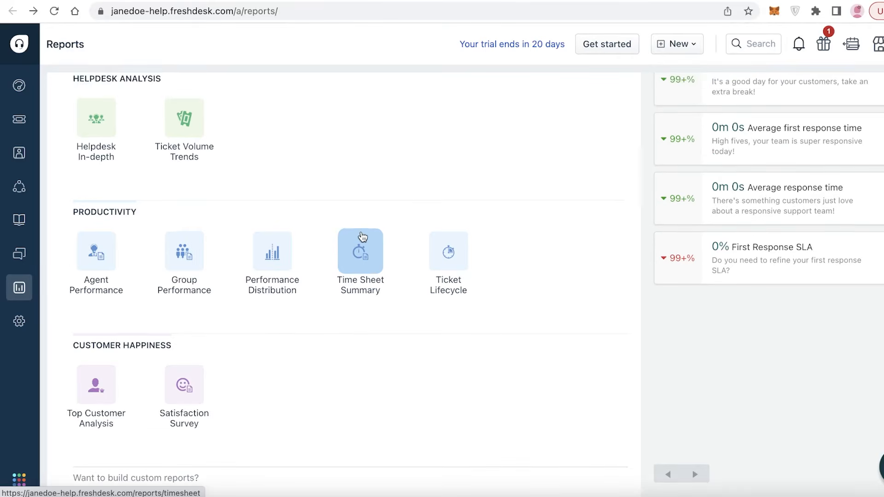
scroll(379, 207, "down", 2)
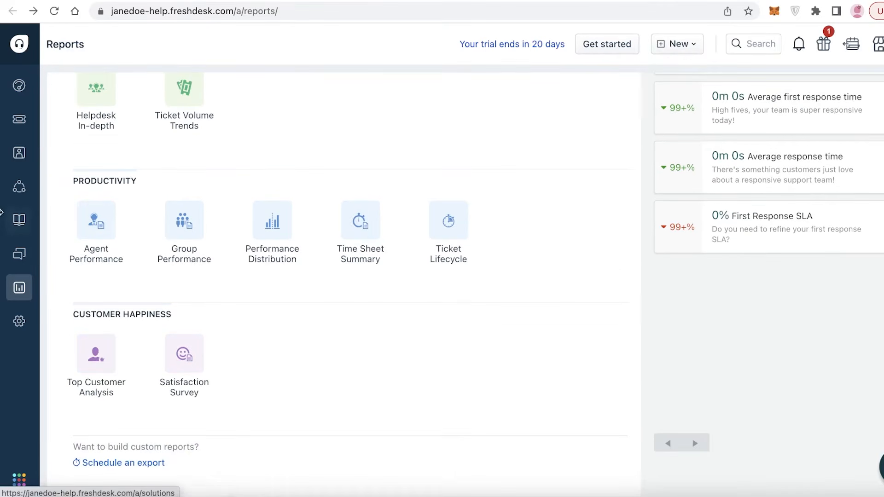
left_click(22, 126)
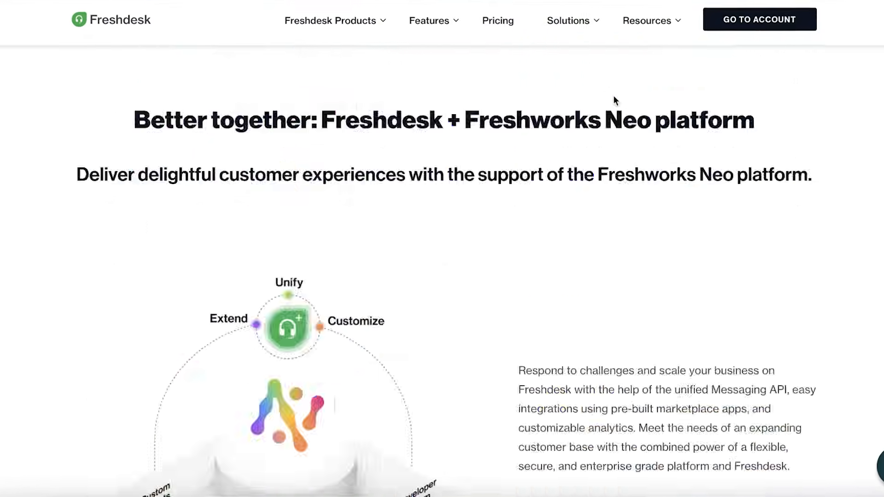
- Open the Freshdesk pricing page and review the Free $0, Growth $15, Pro $49 and Enterprise $79 plans
scroll(611, 103, "up", 3)
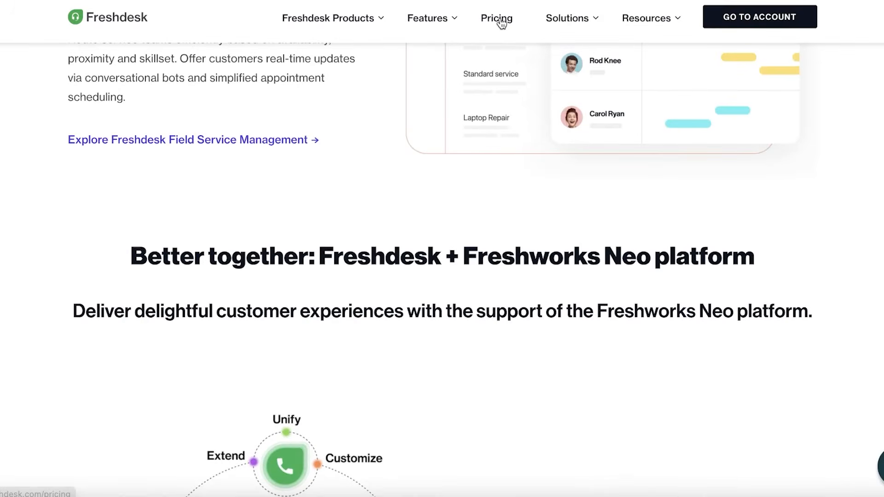
left_click(501, 23)
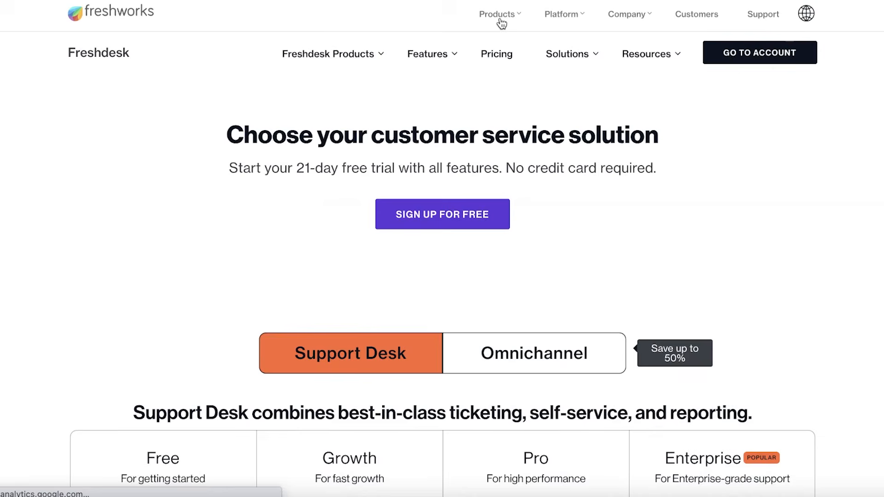
scroll(816, 169, "down", 10)
scroll(190, 231, "up", 8)
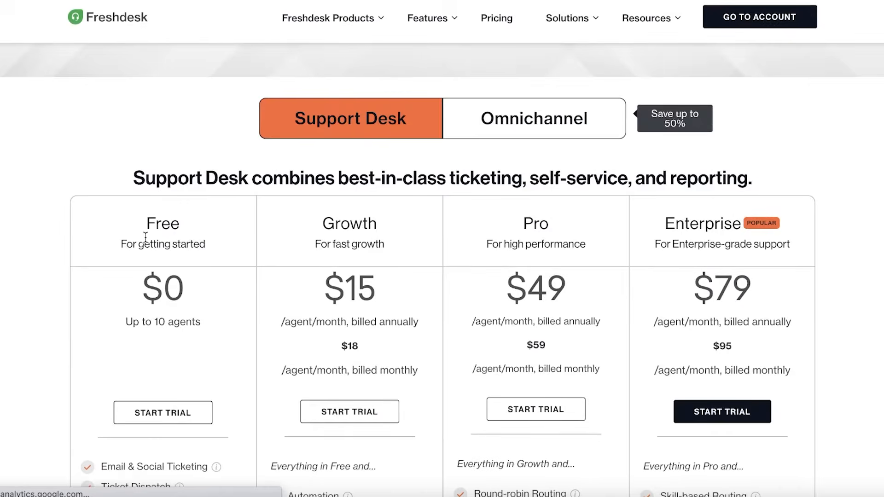
scroll(124, 244, "down", 4)
scroll(92, 266, "down", 1)
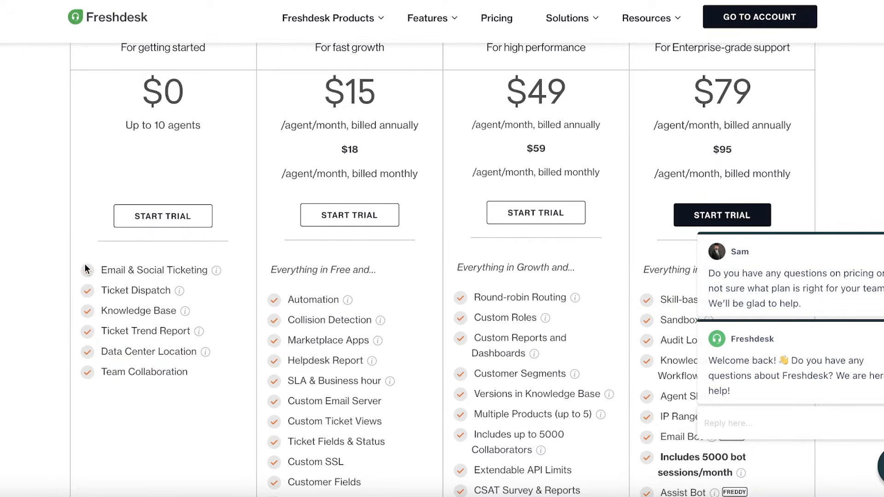
scroll(350, 234, "up", 2)
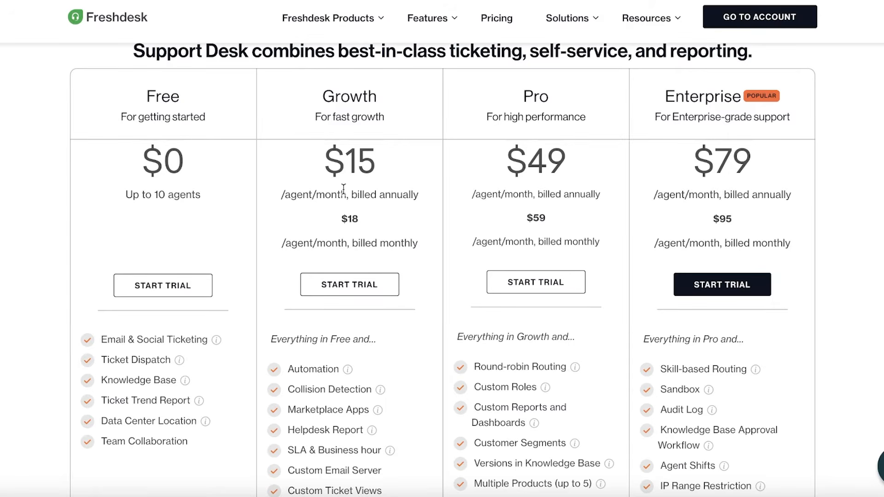
scroll(344, 189, "down", 6)
scroll(343, 189, "up", 2)
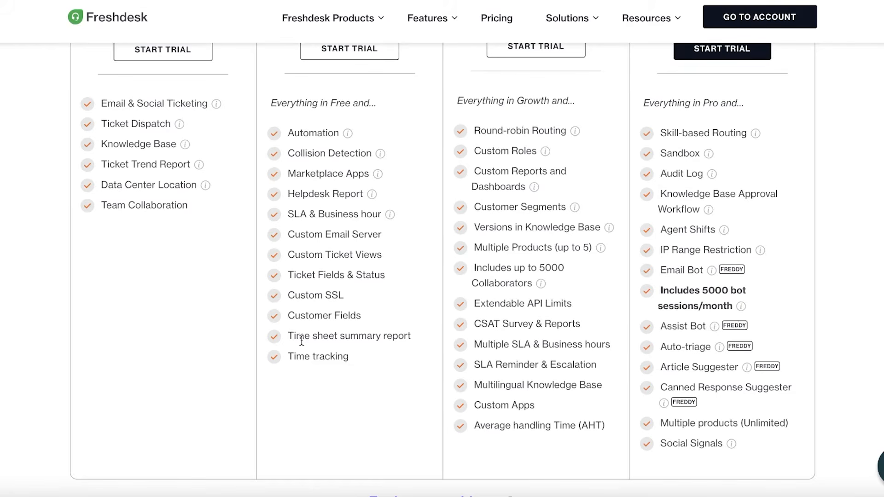
scroll(290, 338, "up", 7)
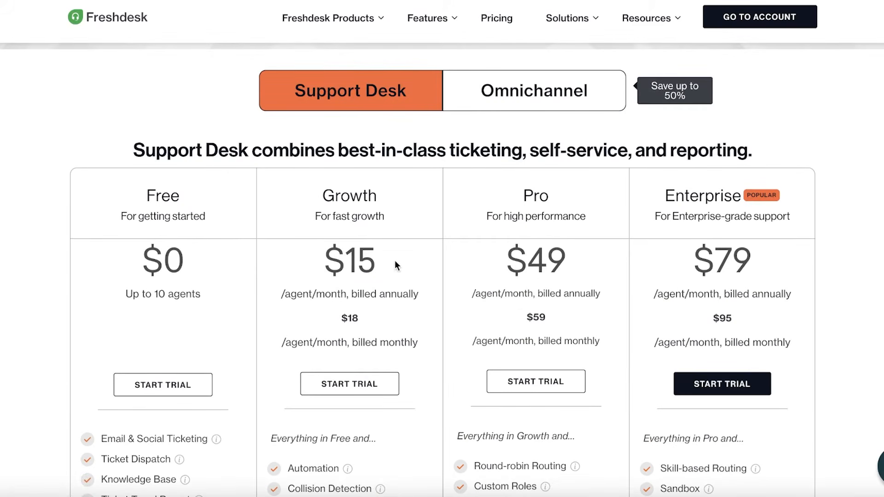
scroll(192, 164, "down", 3)
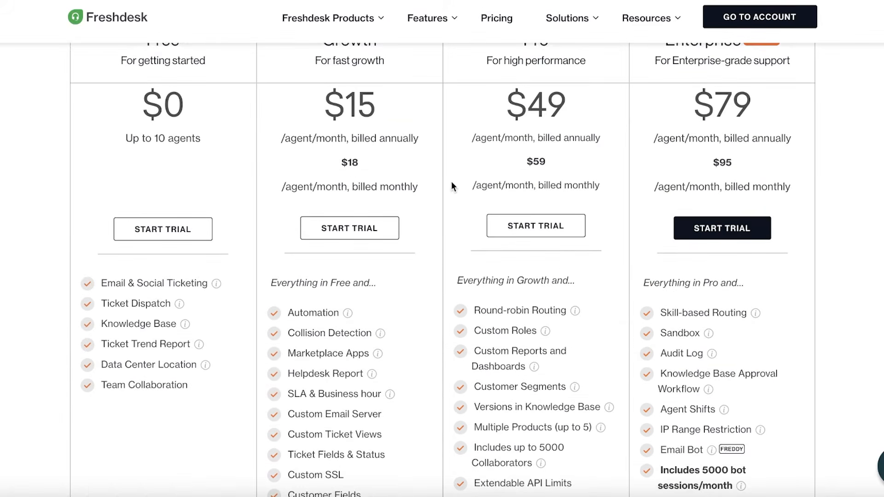
scroll(452, 181, "up", 7)
scroll(580, 203, "down", 7)
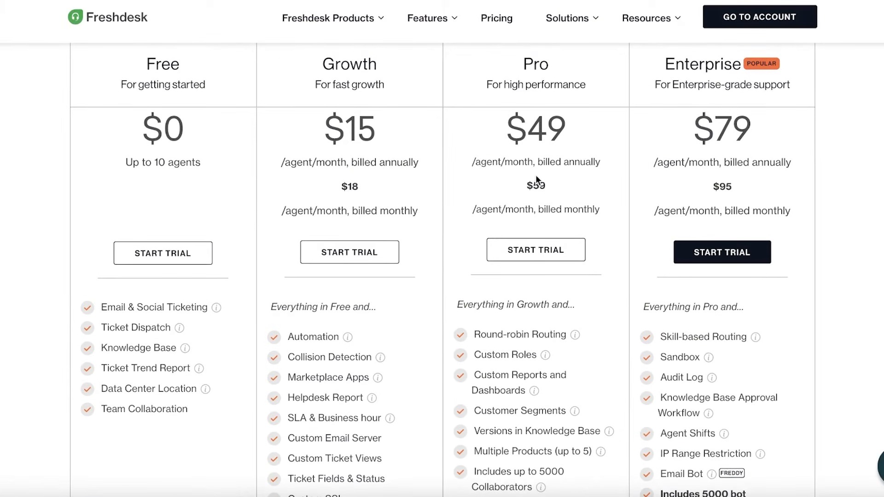
scroll(536, 179, "down", 3)
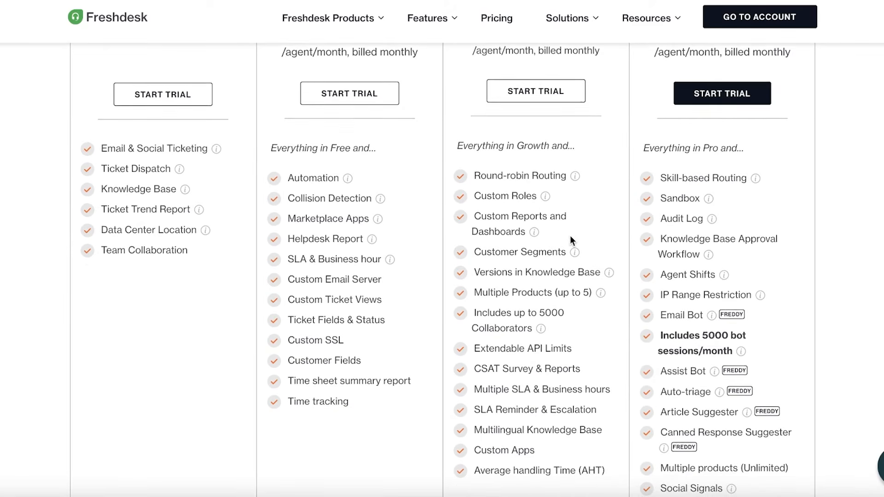
scroll(571, 237, "down", 1)
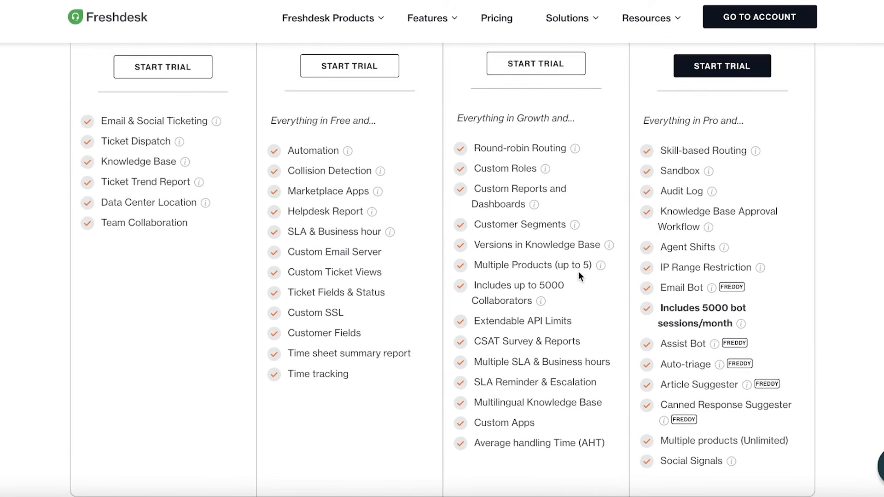
scroll(570, 273, "down", 1)
scroll(617, 236, "up", 5)
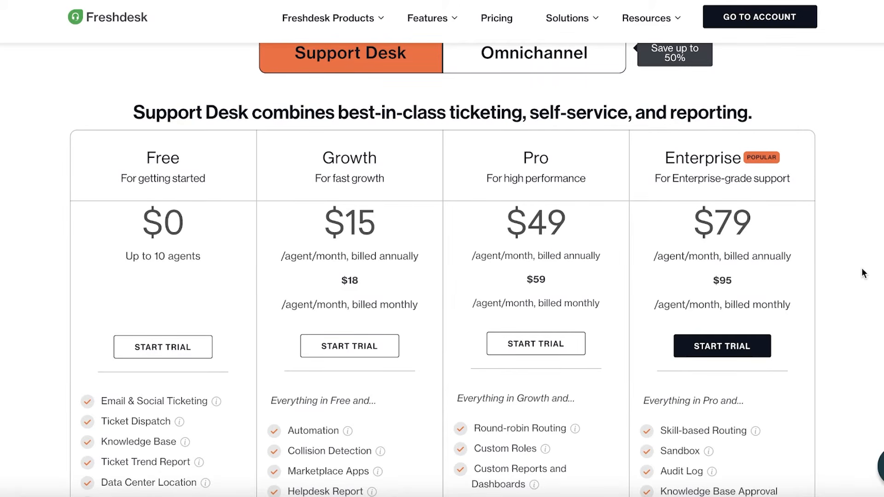
- Scroll through the Support Desk plans' feature lists on the pricing page
scroll(825, 272, "down", 3)
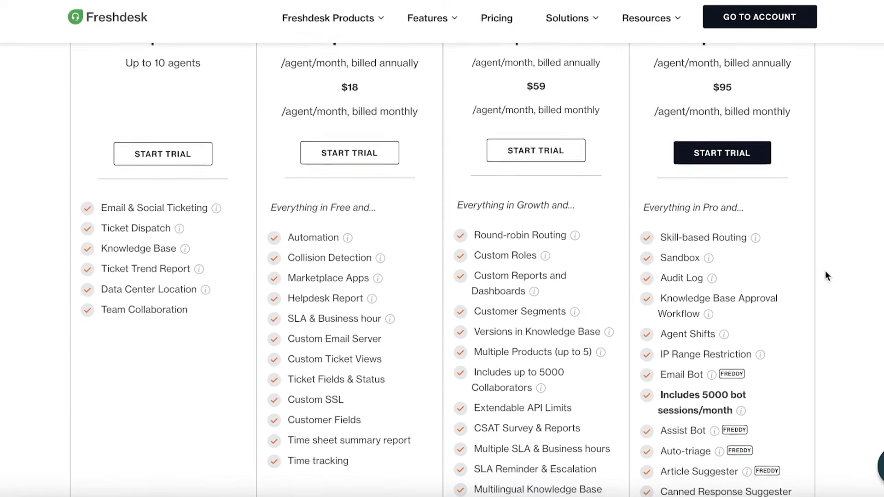
scroll(825, 276, "down", 2)
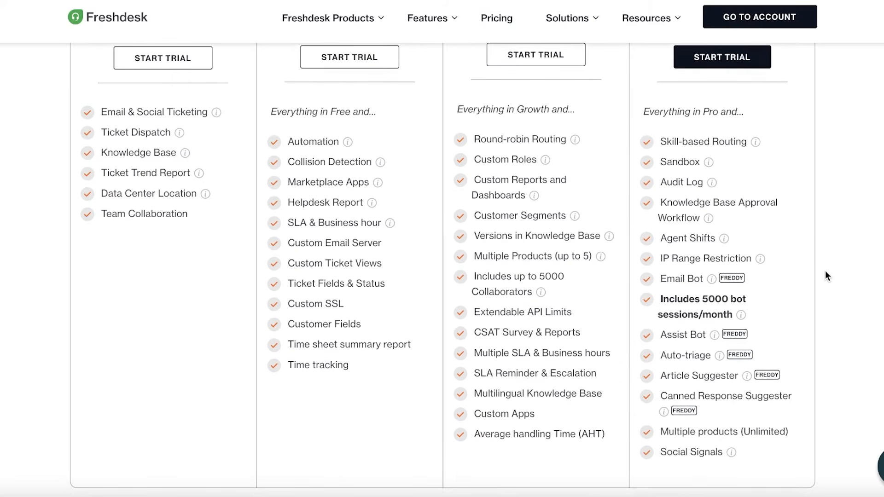
scroll(826, 272, "down", 1)
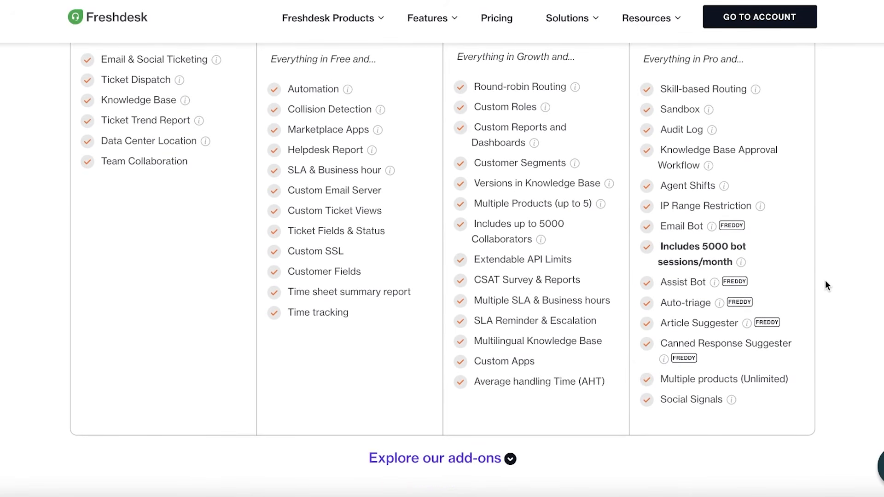
scroll(731, 238, "up", 5)
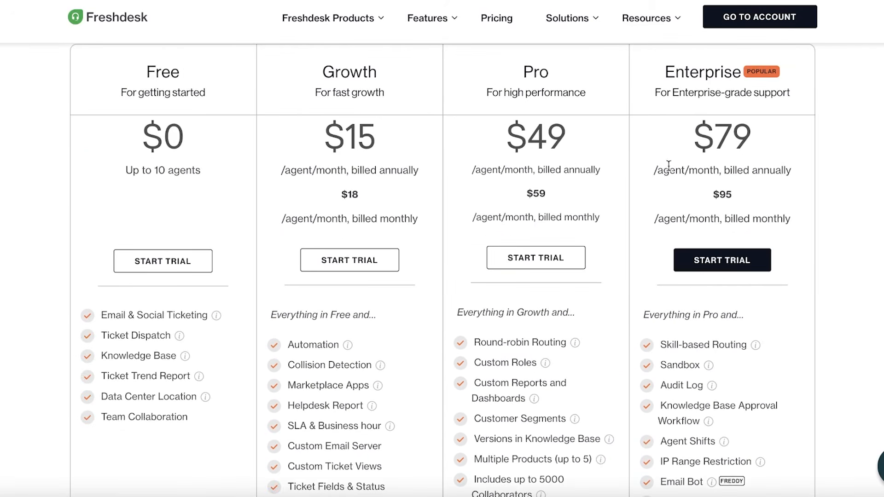
scroll(716, 104, "down", 3)
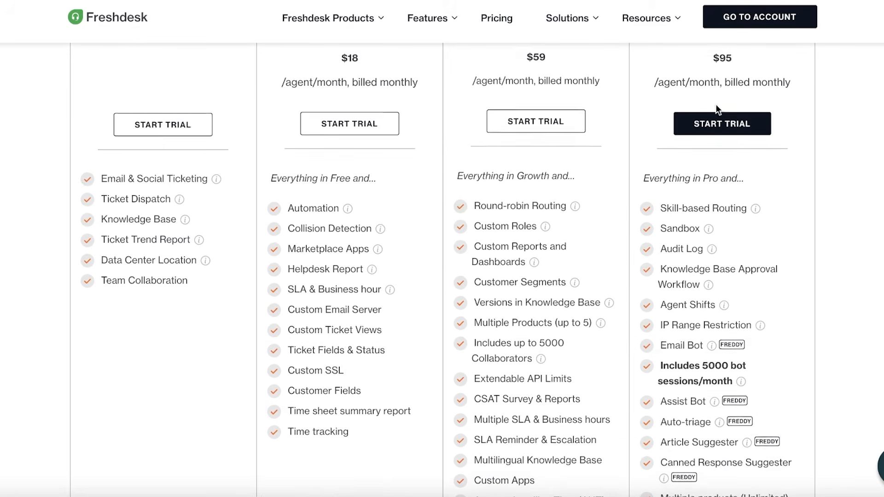
scroll(430, 199, "up", 4)
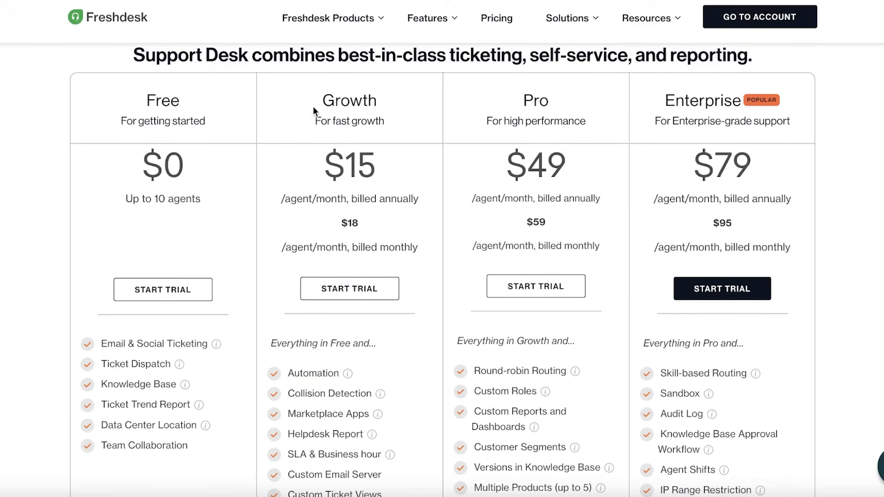
scroll(282, 243, "down", 4)
mouse_move(347, 185)
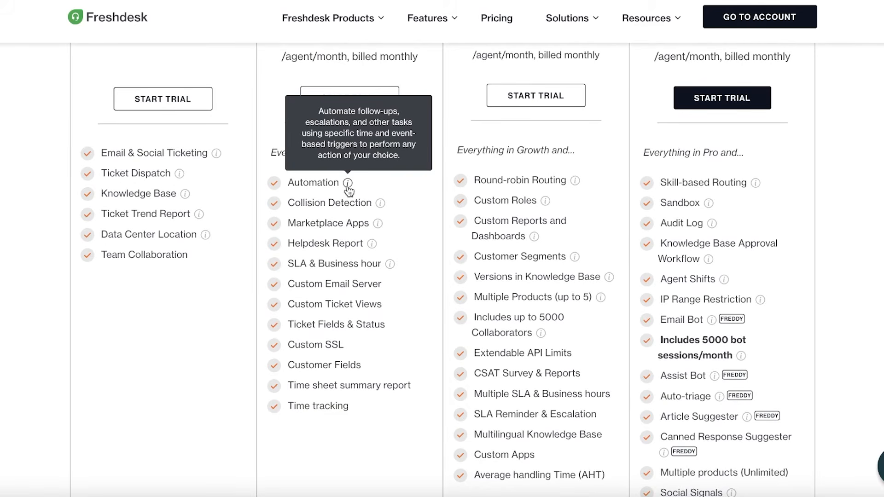
scroll(352, 120, "up", 10)
scroll(351, 184, "down", 6)
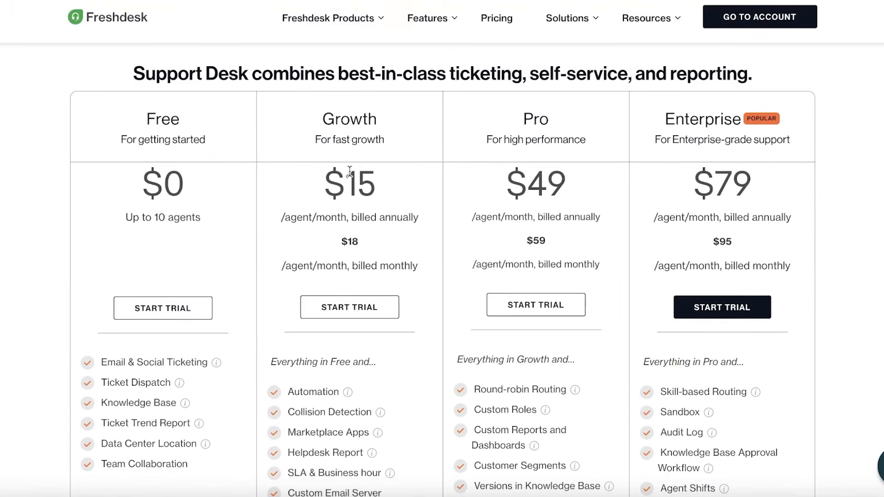
scroll(350, 173, "down", 3)
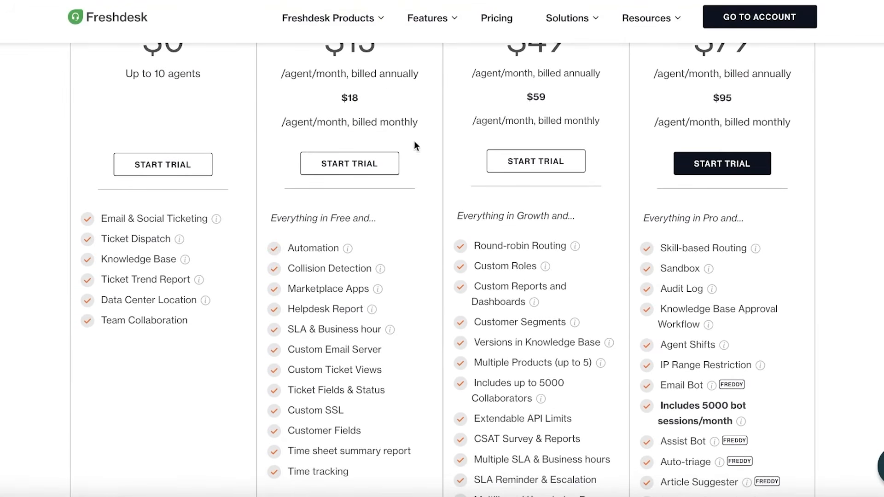
scroll(297, 154, "down", 8)
scroll(331, 148, "up", 12)
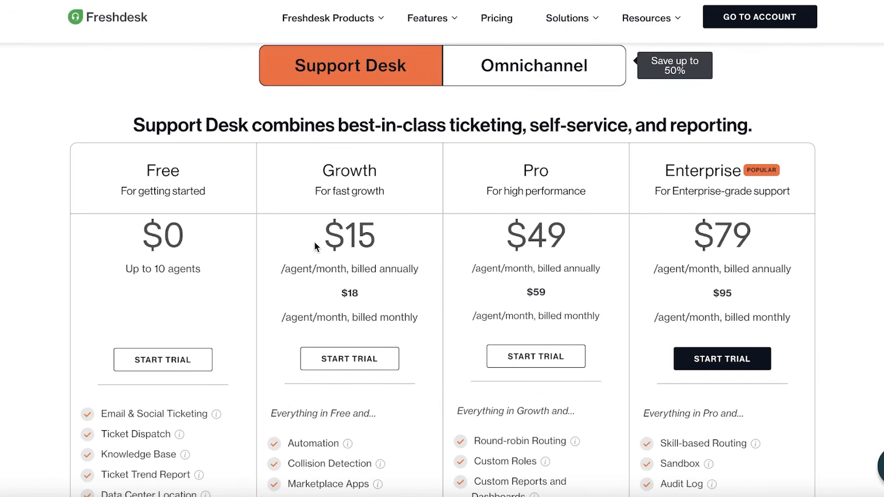
scroll(318, 247, "up", 1)
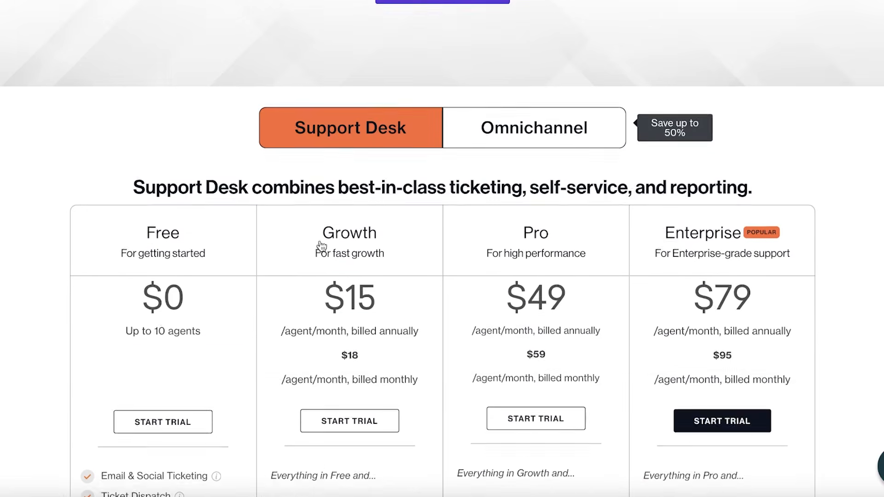
scroll(320, 241, "down", 3)
scroll(319, 240, "up", 3)
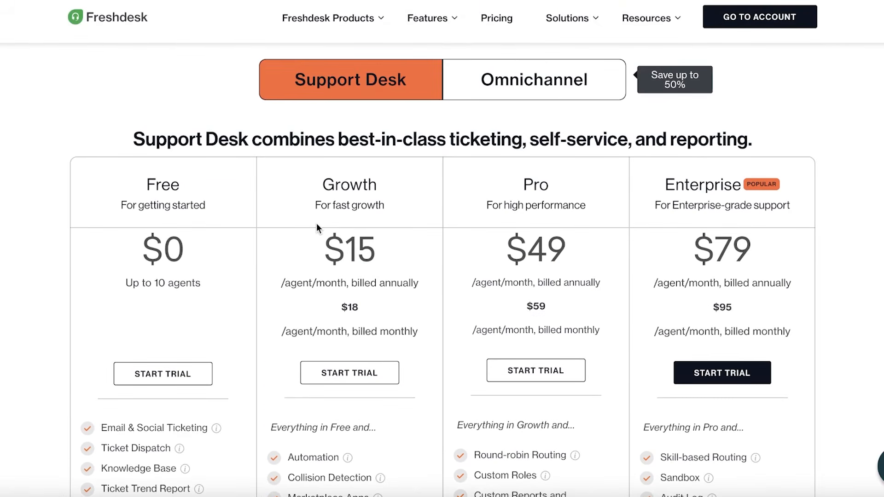
scroll(317, 226, "down", 4)
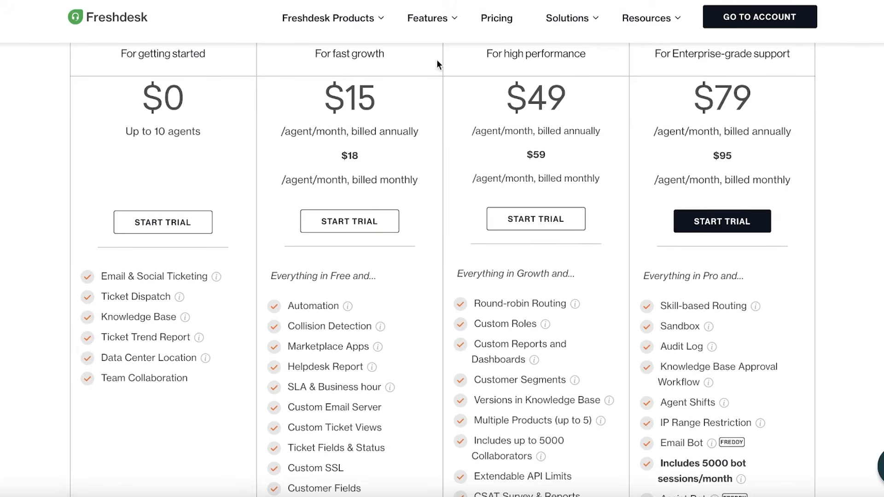
scroll(436, 59, "down", 1)
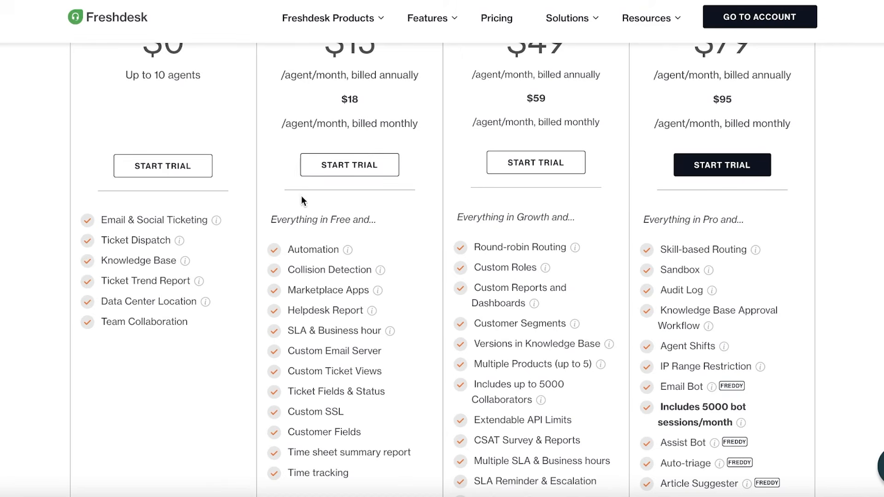
scroll(294, 272, "down", 3)
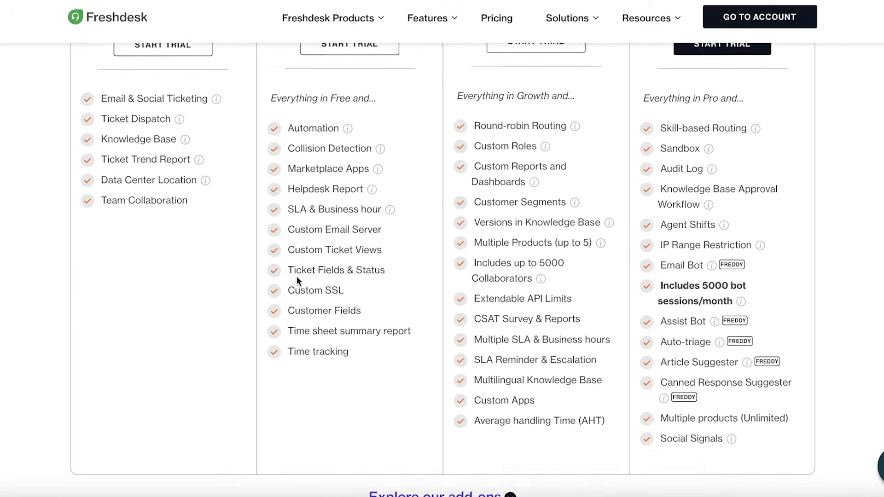
scroll(296, 276, "up", 2)
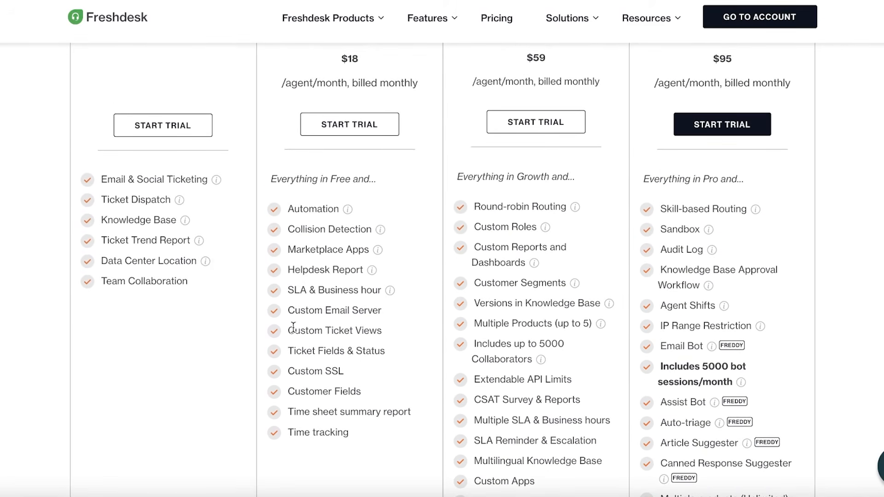
scroll(367, 202, "down", 2)
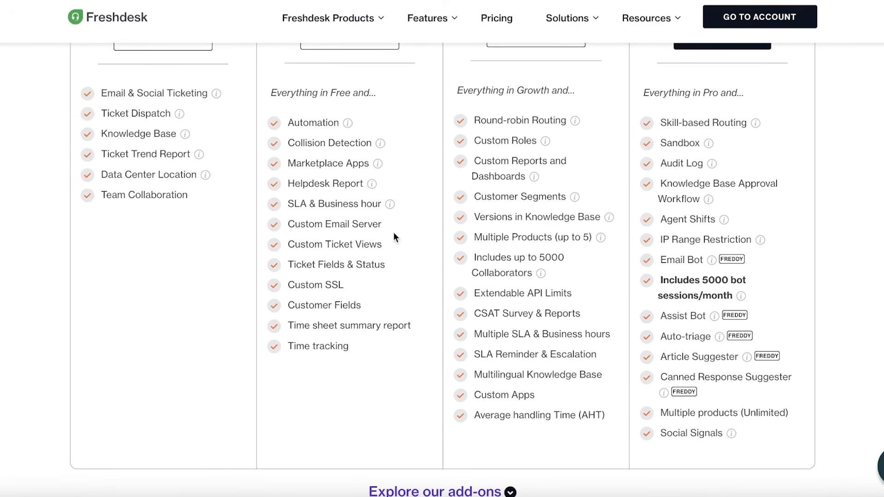
scroll(197, 263, "up", 8)
scroll(374, 264, "down", 1)
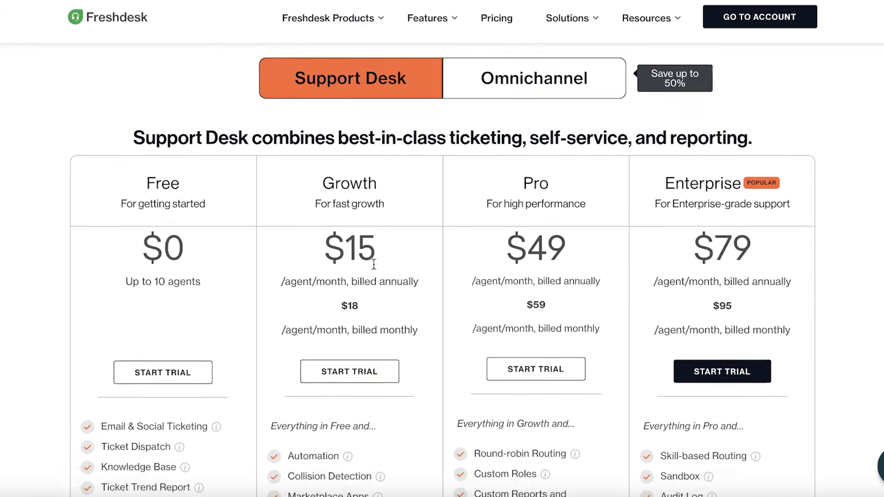
scroll(376, 258, "down", 2)
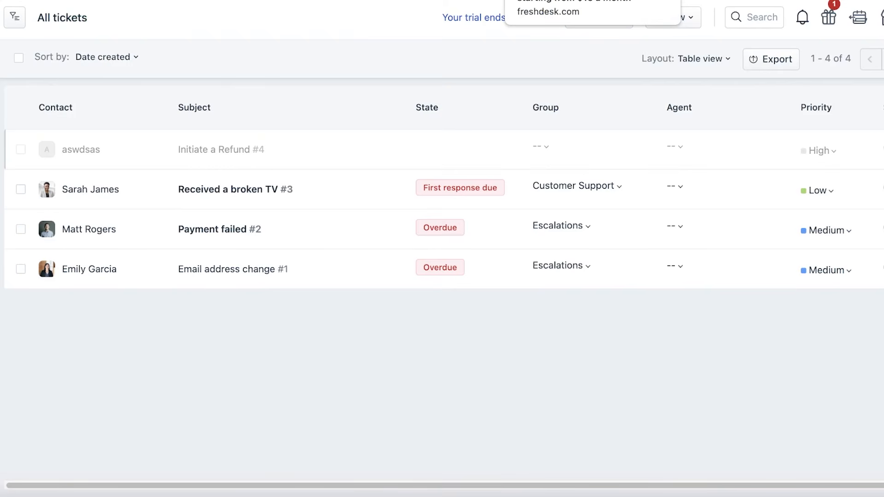
- Return to the helpdesk dashboard and the All tickets list, where ticket #4 shows Closed
left_click(2, 78)
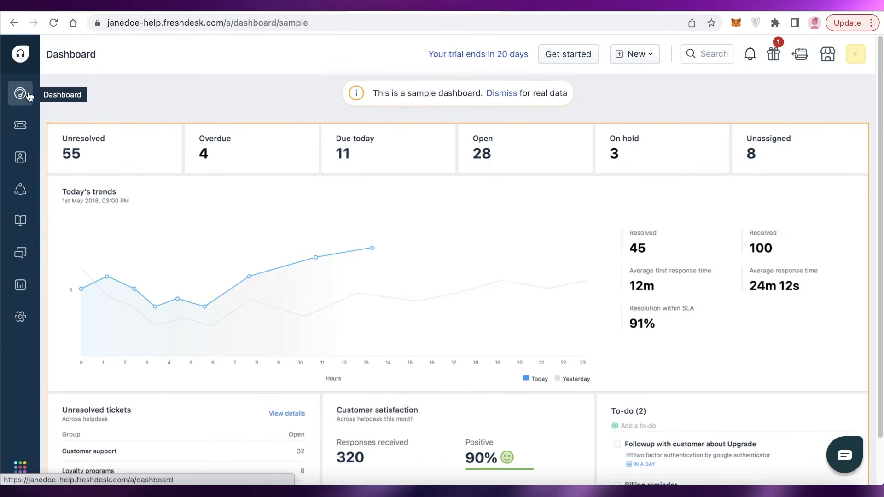
scroll(2, 77, "down", 2)
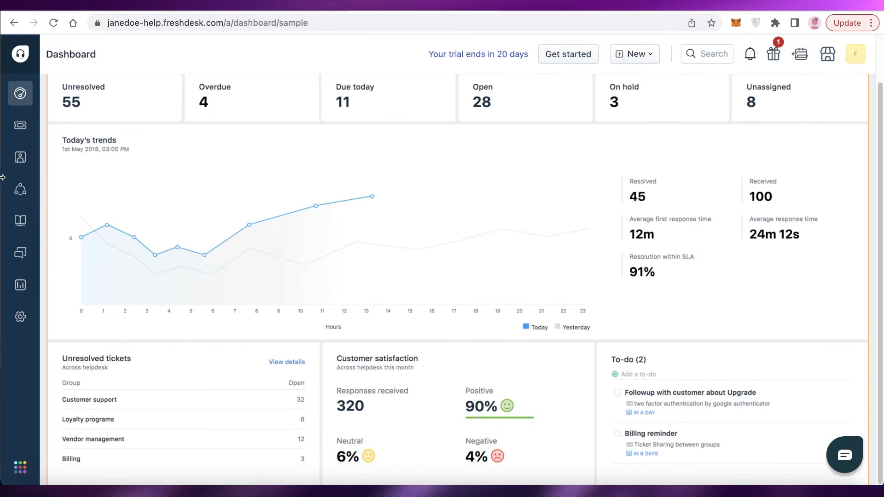
left_click(19, 131)
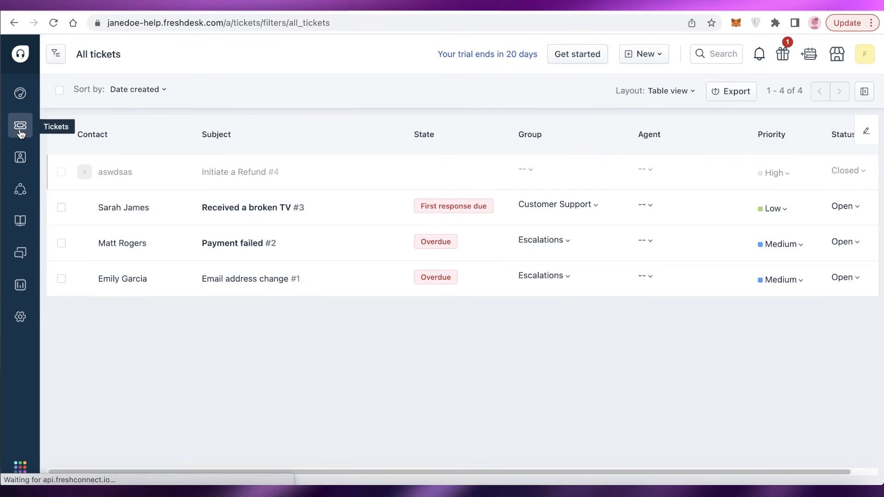